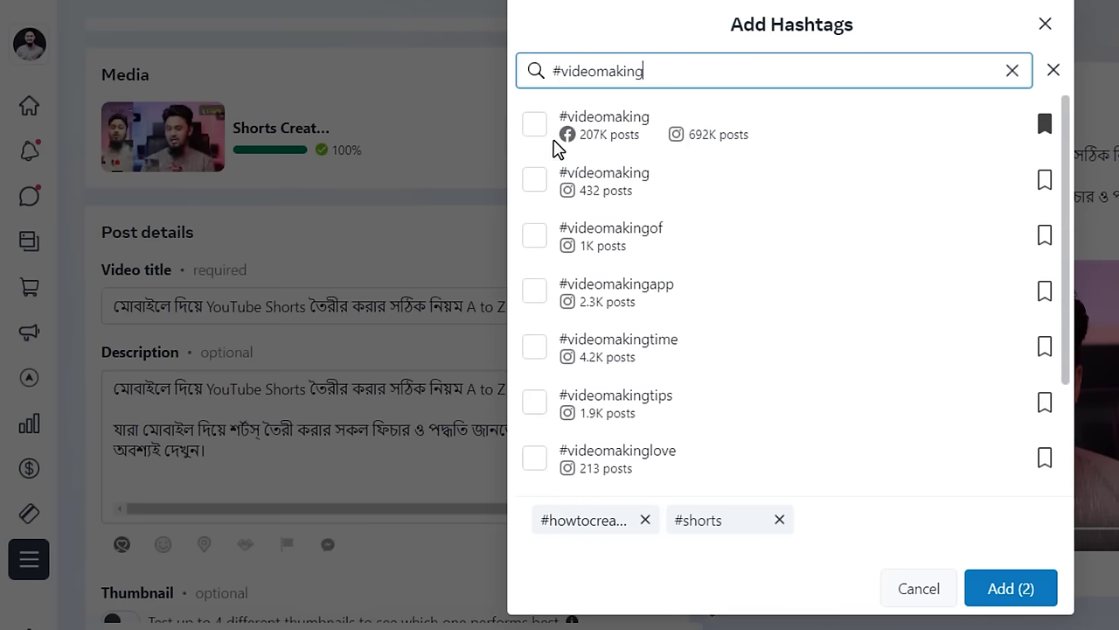
Select the #videomaking hashtag and add it to the description together with #howtocreateshorts and #shorts.
{"action": "left_click", "coordinate": [535, 125]}
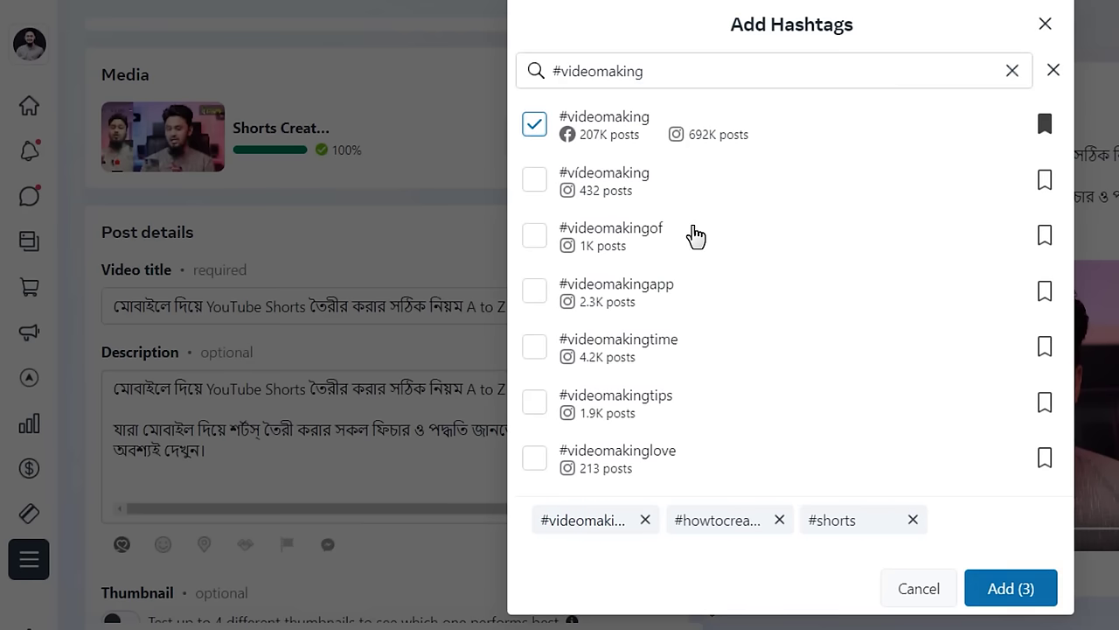
{"action": "scroll", "coordinate": [953, 400], "scroll_direction": "down", "scroll_amount": 2}
{"action": "scroll", "coordinate": [960, 400], "scroll_direction": "up", "scroll_amount": 2}
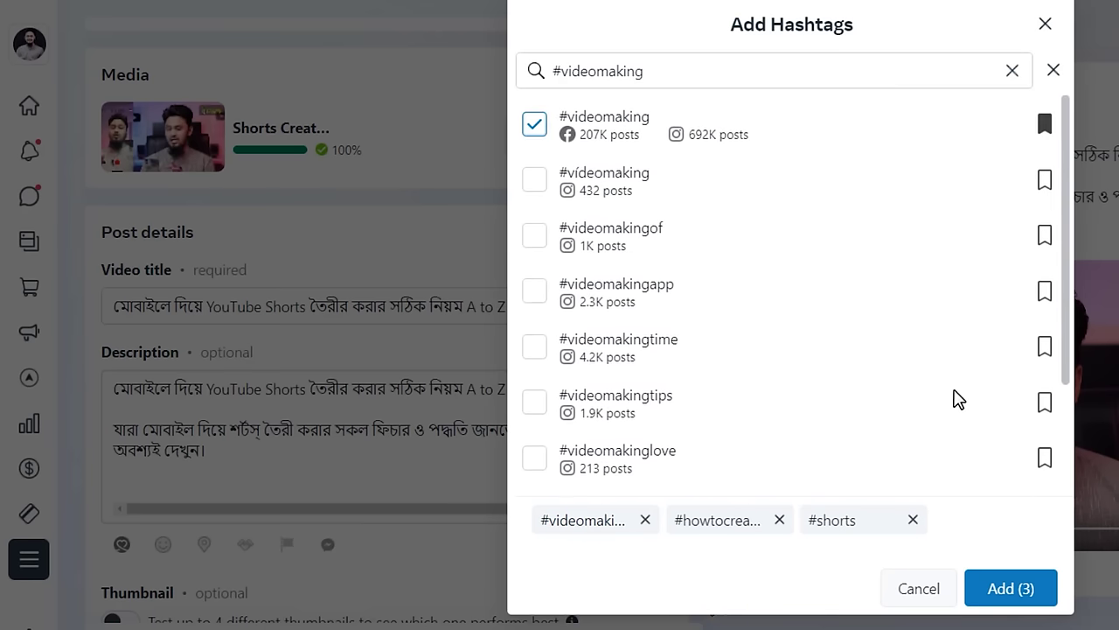
{"action": "left_click", "coordinate": [1014, 592]}
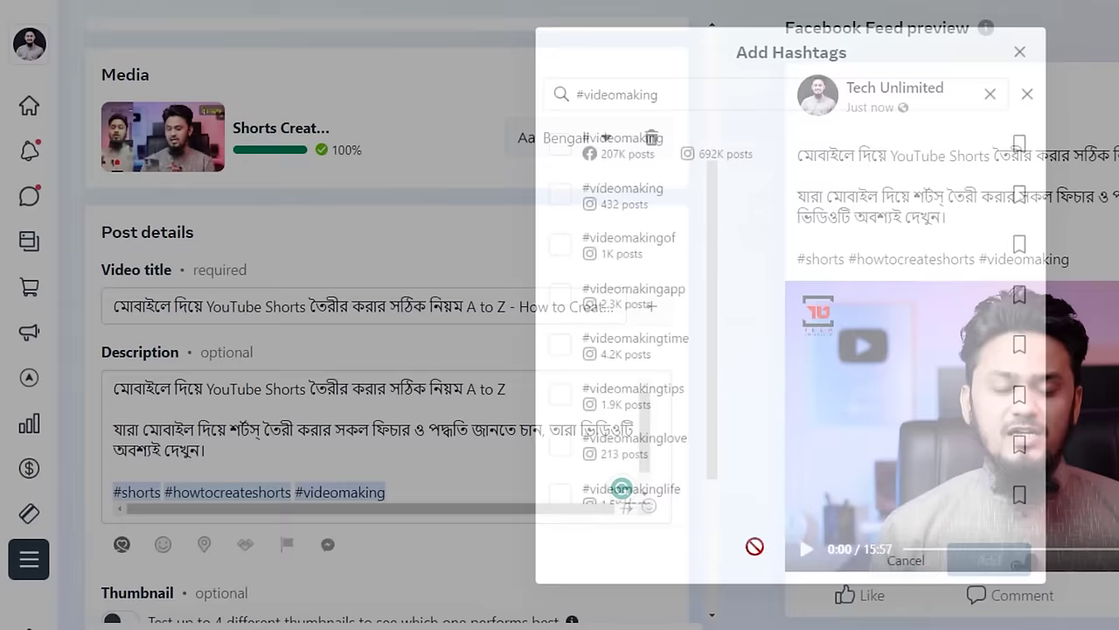
{"action": "scroll", "coordinate": [403, 488], "scroll_direction": "down", "scroll_amount": 1}
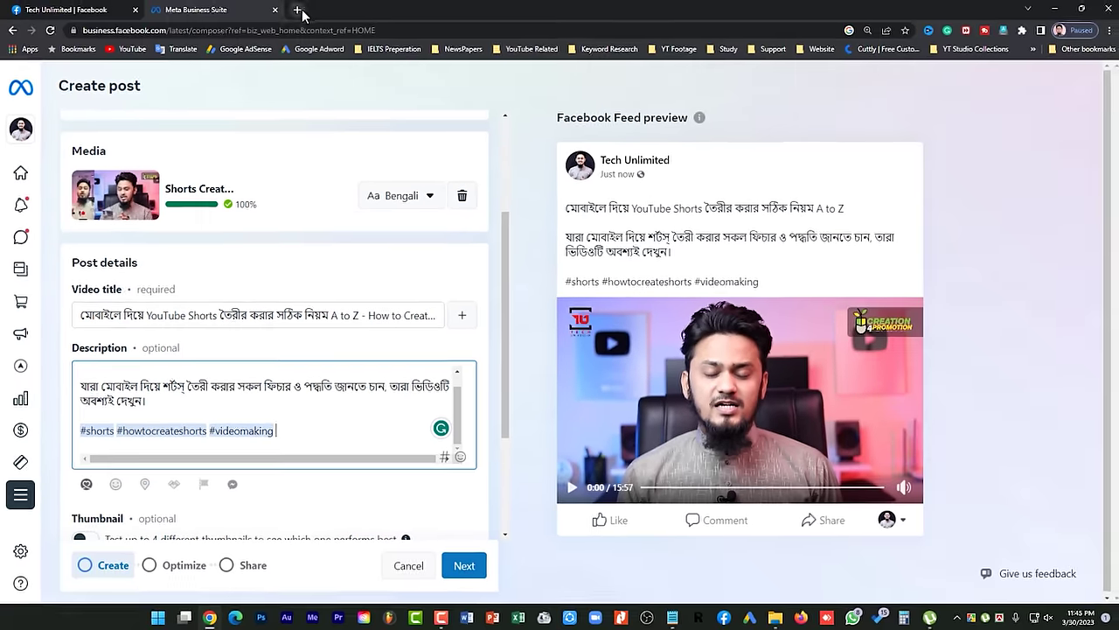
Open best-hashtags.com in a new browser tab and go to its hashtag search.
{"action": "left_click", "coordinate": [320, 11]}
{"action": "type", "text": "best"}
{"action": "left_click", "coordinate": [506, 85]}
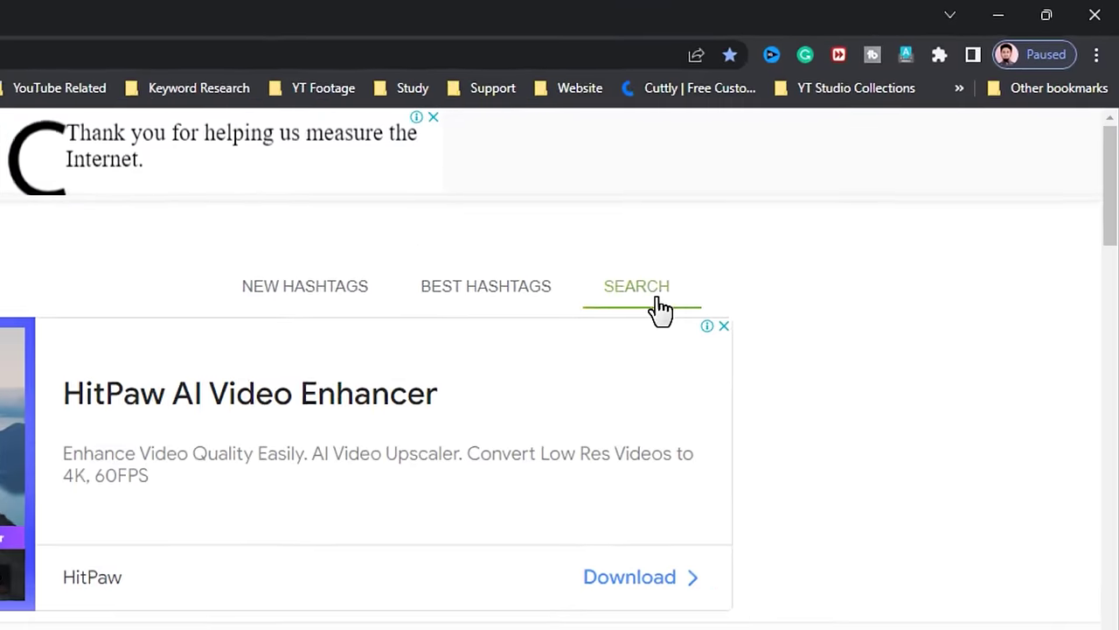
{"action": "left_click", "coordinate": [656, 299]}
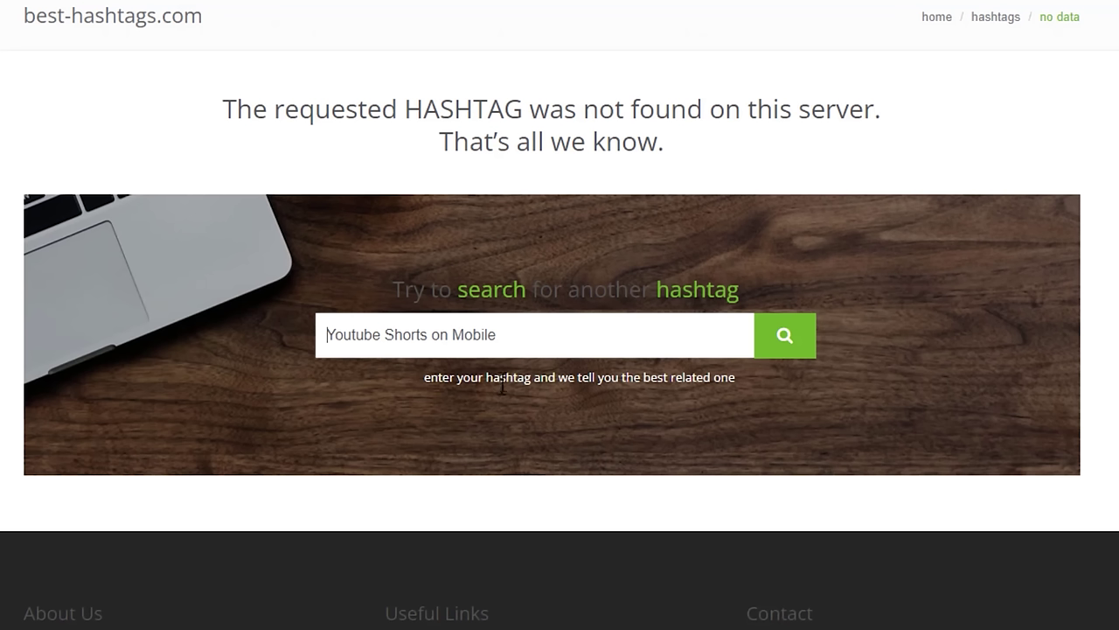
Shorten the hashtag query to "Youtube Shorts" and run the search.
{"action": "left_click_drag", "start_coordinate": [432, 334], "coordinate": [497, 334]}
{"action": "key", "text": "BackSpace"}
{"action": "left_click", "coordinate": [804, 353]}
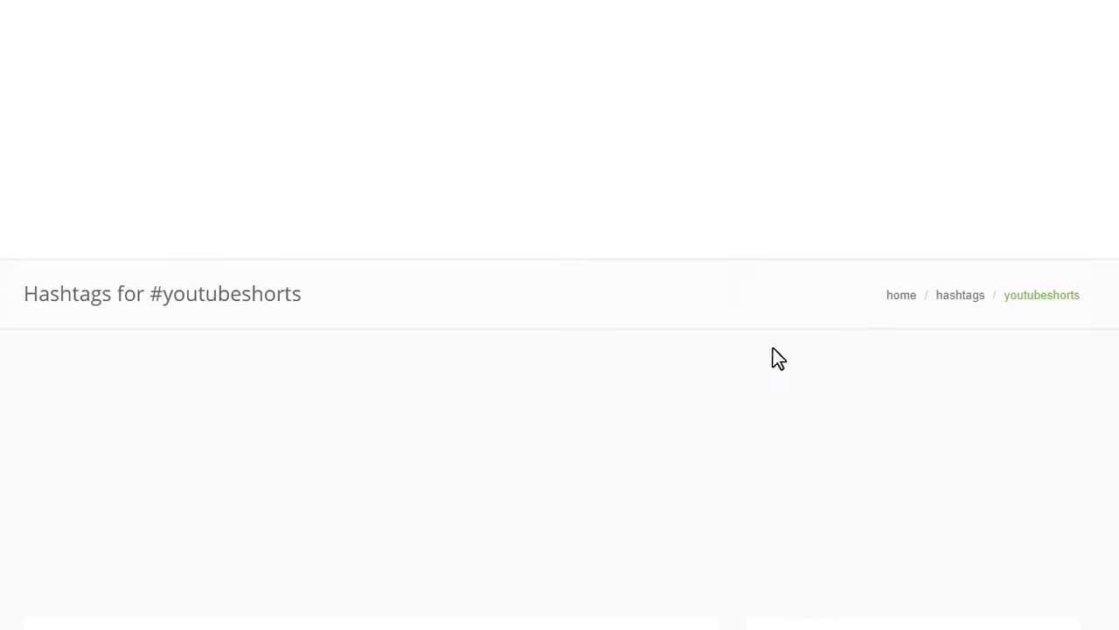
Copy #youtubeshorts, #youtube, #shorts and #youtuber from the best hashtags list and paste them after #videomaking in the Facebook post description.
{"action": "scroll", "coordinate": [384, 365], "scroll_direction": "down", "scroll_amount": 6}
{"action": "scroll", "coordinate": [264, 371], "scroll_direction": "up", "scroll_amount": 3}
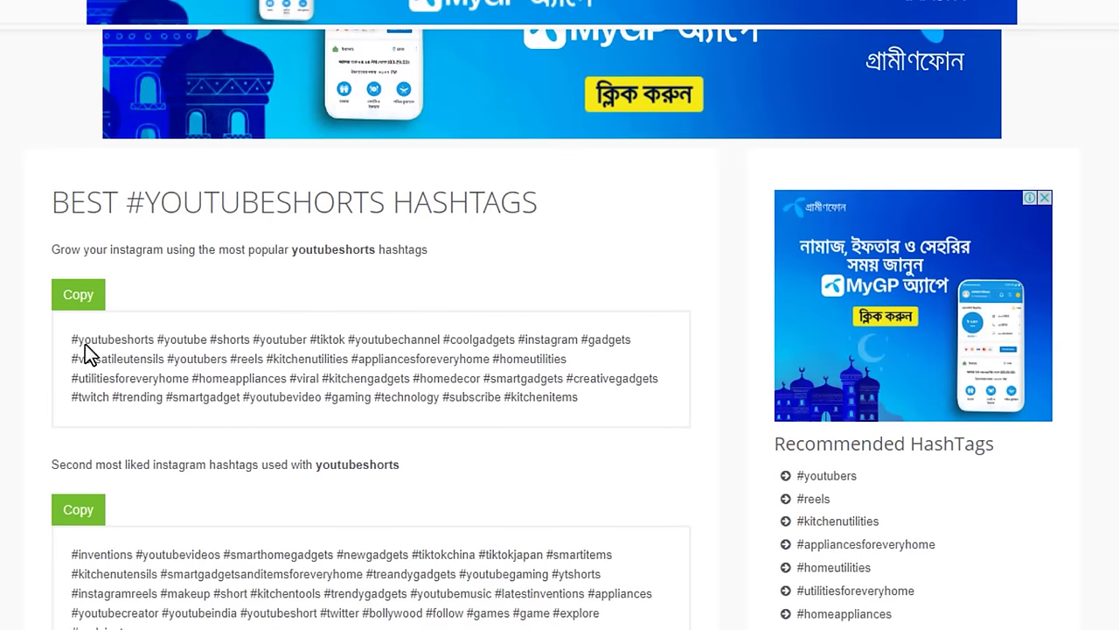
{"action": "left_click_drag", "start_coordinate": [70, 341], "coordinate": [307, 341]}
{"action": "key", "text": "ctrl+c"}
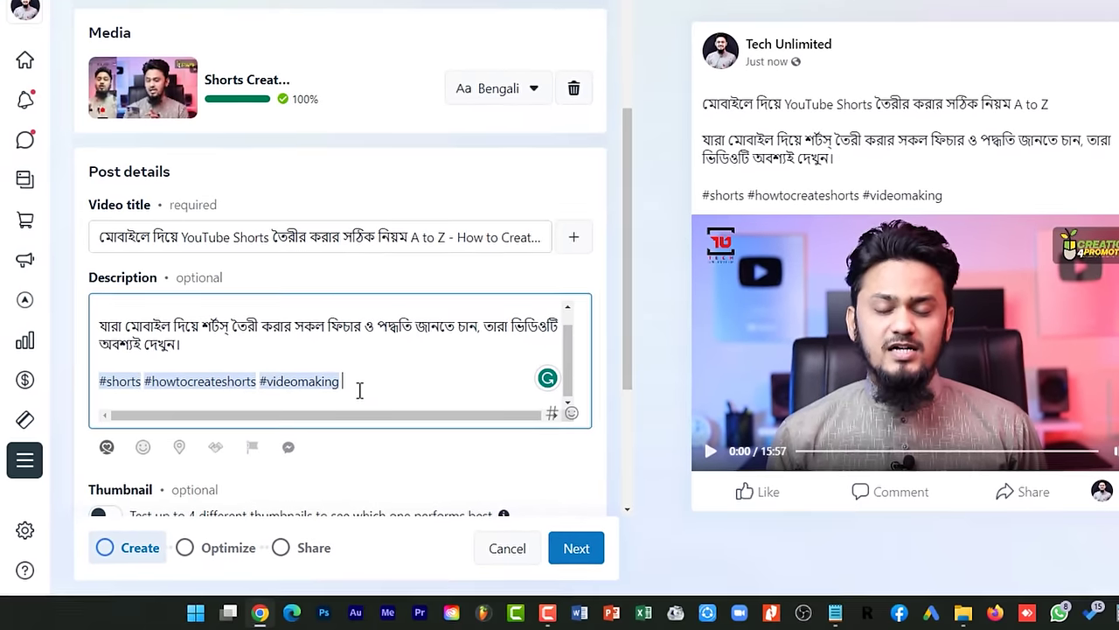
{"action": "left_click", "coordinate": [356, 390]}
{"action": "key", "text": "ctrl+v"}
Insert the heart-eyes smiley emoji at the end of the description's first line.
{"action": "left_click", "coordinate": [520, 358]}
{"action": "scroll", "coordinate": [327, 348], "scroll_direction": "up", "scroll_amount": 1}
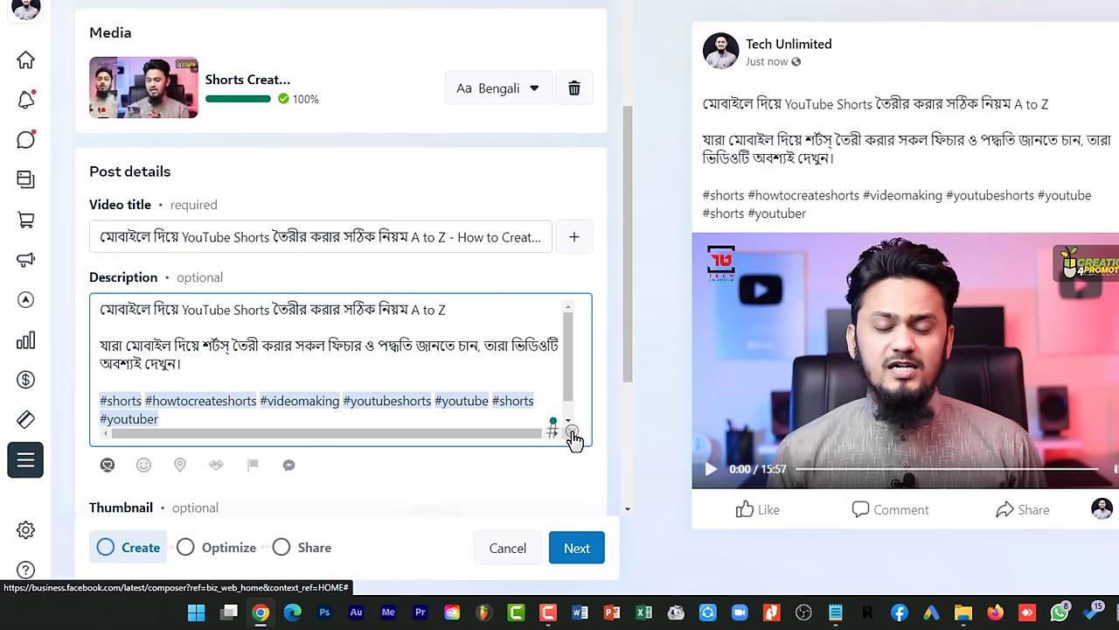
{"action": "left_click", "coordinate": [572, 433]}
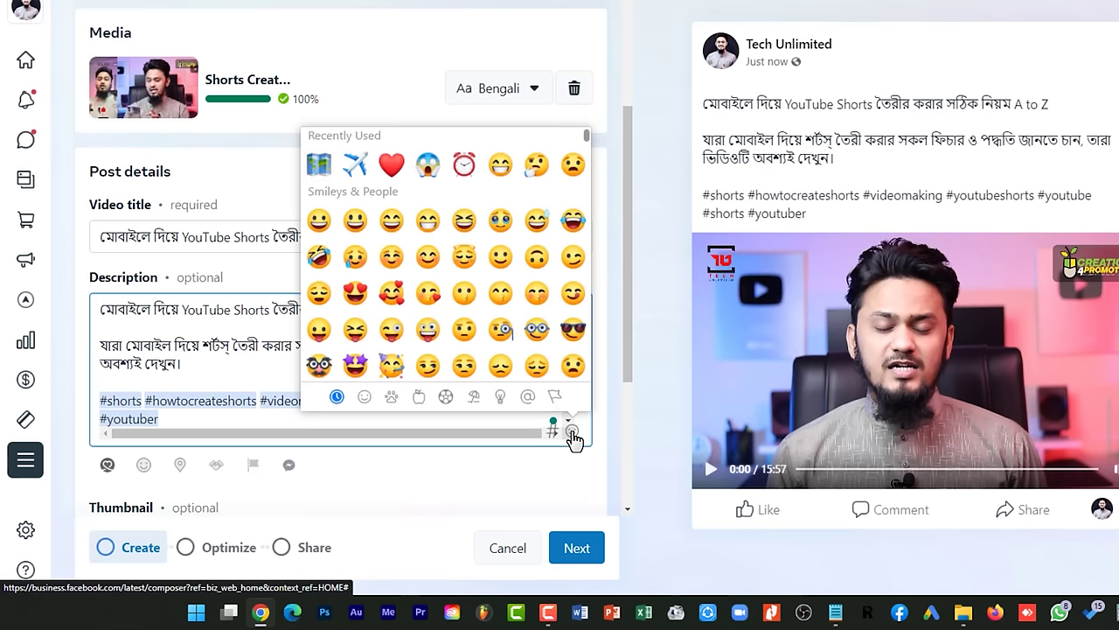
{"action": "left_click", "coordinate": [358, 294]}
{"action": "scroll", "coordinate": [475, 350], "scroll_direction": "down", "scroll_amount": 1}
{"action": "scroll", "coordinate": [518, 464], "scroll_direction": "up", "scroll_amount": 1}
{"action": "scroll", "coordinate": [516, 464], "scroll_direction": "up", "scroll_amount": 1}
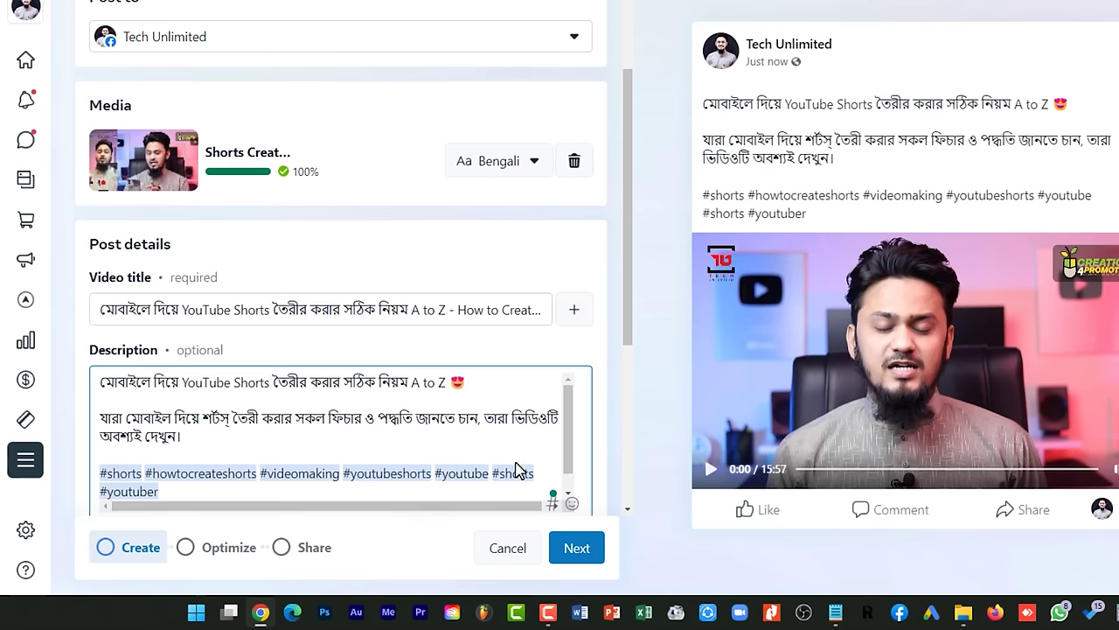
{"action": "scroll", "coordinate": [516, 471], "scroll_direction": "down", "scroll_amount": 3}
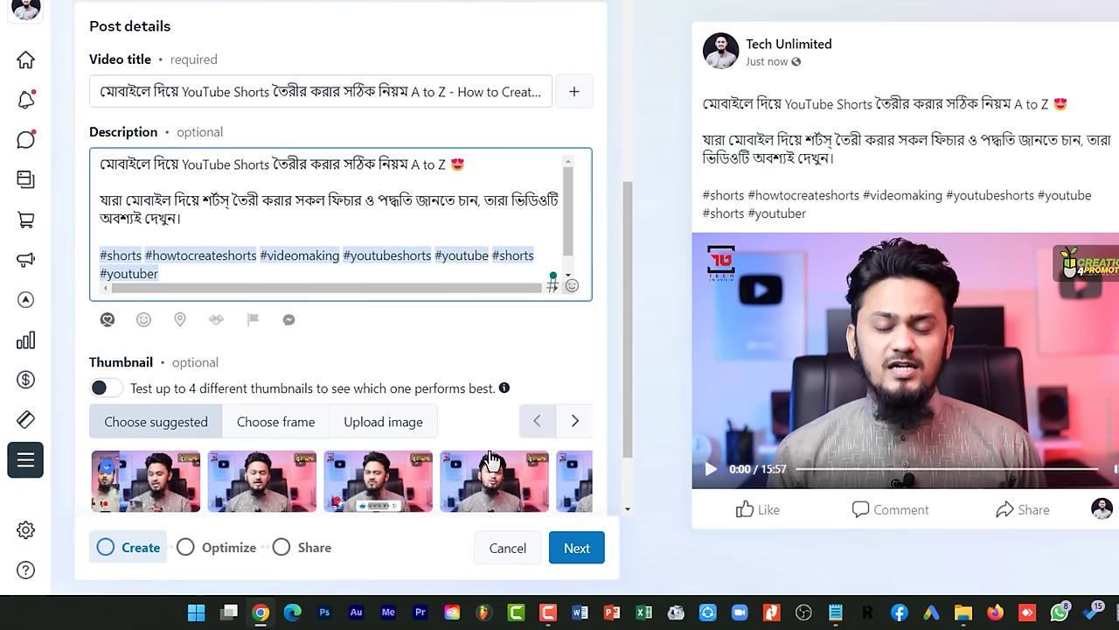
{"action": "scroll", "coordinate": [516, 464], "scroll_direction": "down", "scroll_amount": 1}
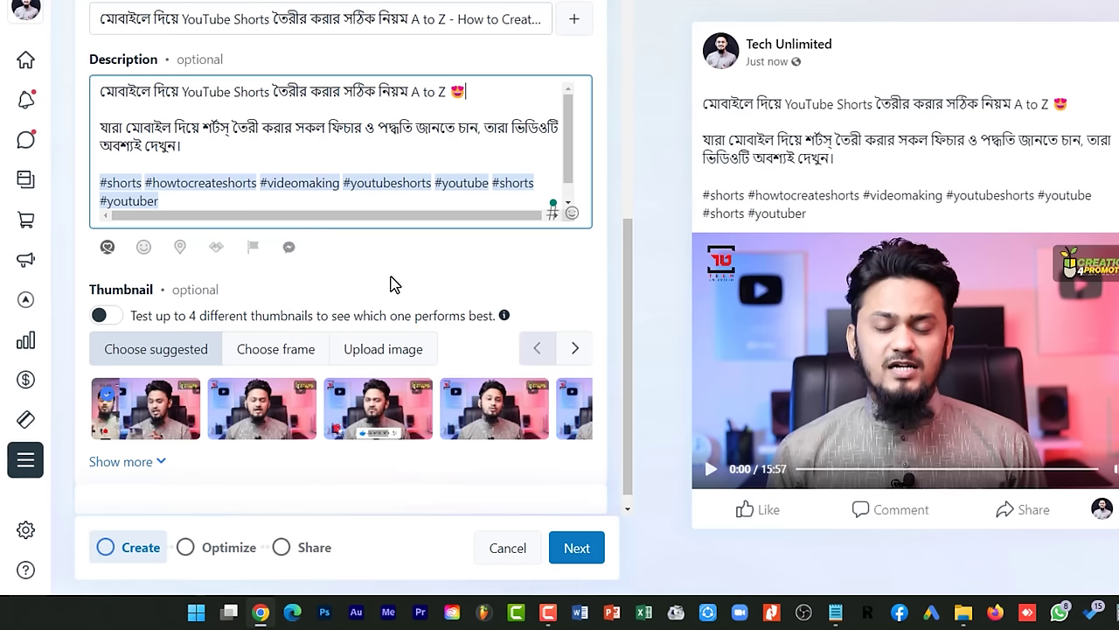
{"action": "scroll", "coordinate": [394, 286], "scroll_direction": "up", "scroll_amount": 3}
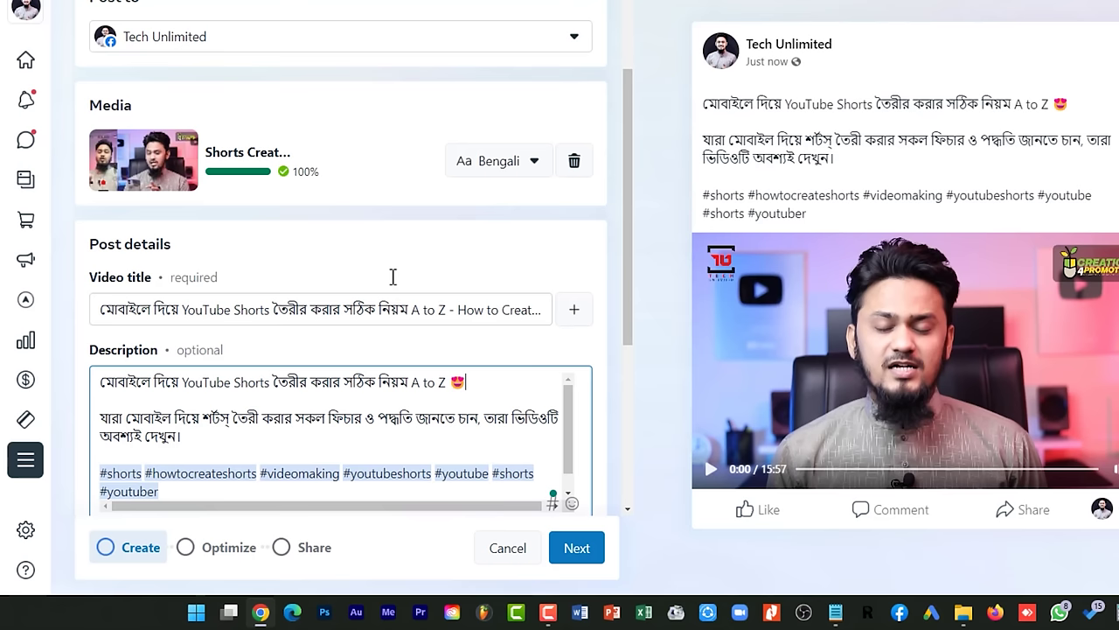
{"action": "scroll", "coordinate": [394, 277], "scroll_direction": "down", "scroll_amount": 3}
{"action": "scroll", "coordinate": [380, 270], "scroll_direction": "up", "scroll_amount": 3}
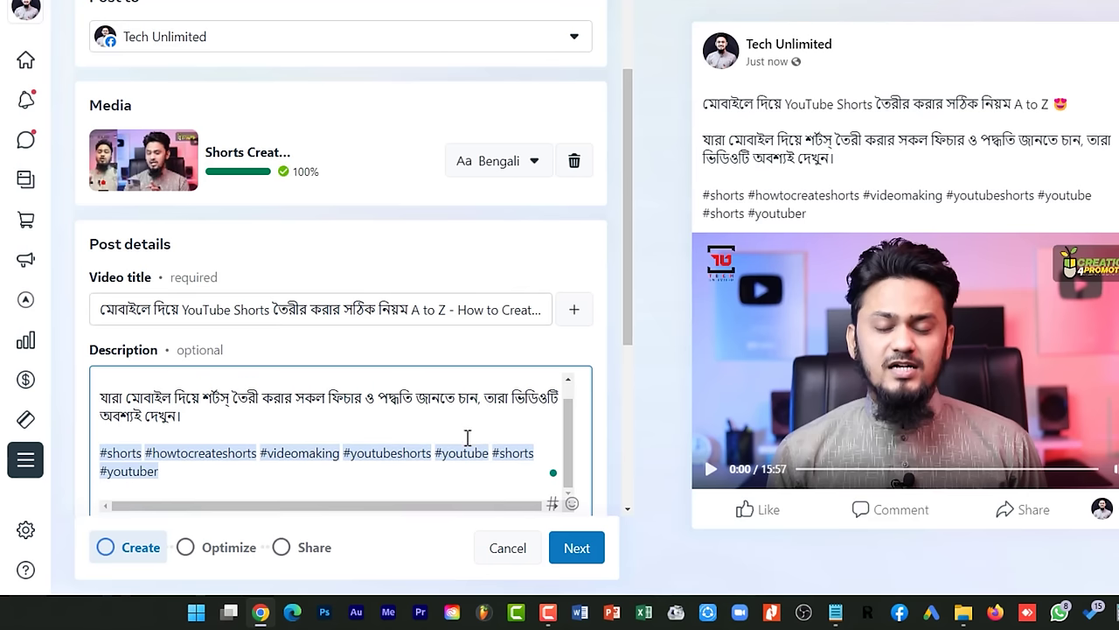
{"action": "scroll", "coordinate": [468, 438], "scroll_direction": "down", "scroll_amount": 1}
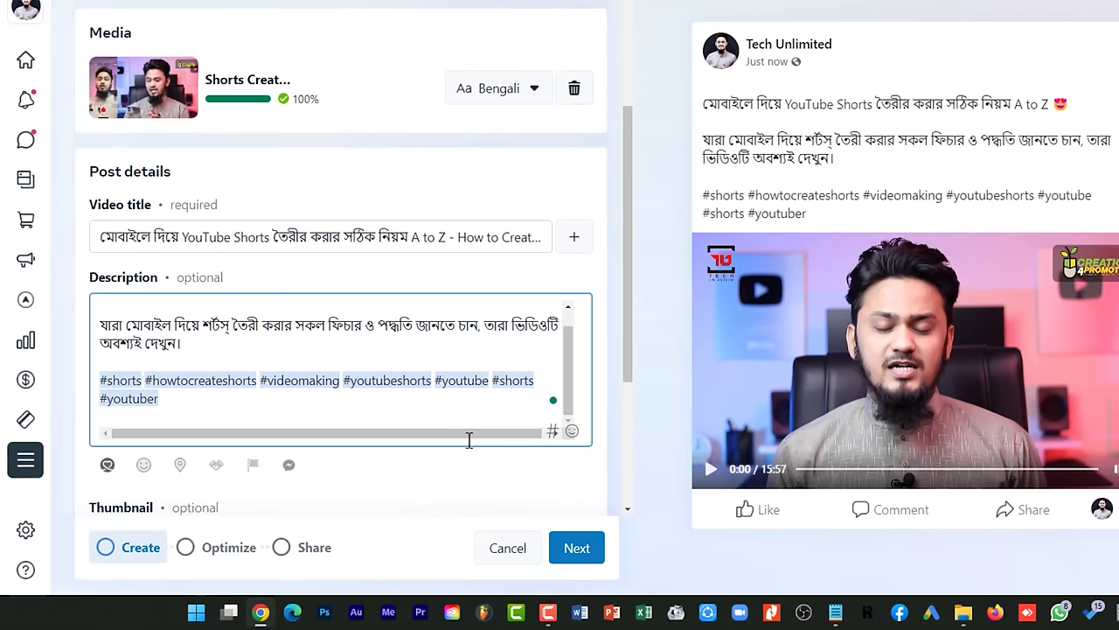
Start uploading a custom thumbnail image and browse to the folder "file" under Downloads, SHAREit, MacBookPro18,3.
{"action": "scroll", "coordinate": [469, 439], "scroll_direction": "down", "scroll_amount": 3}
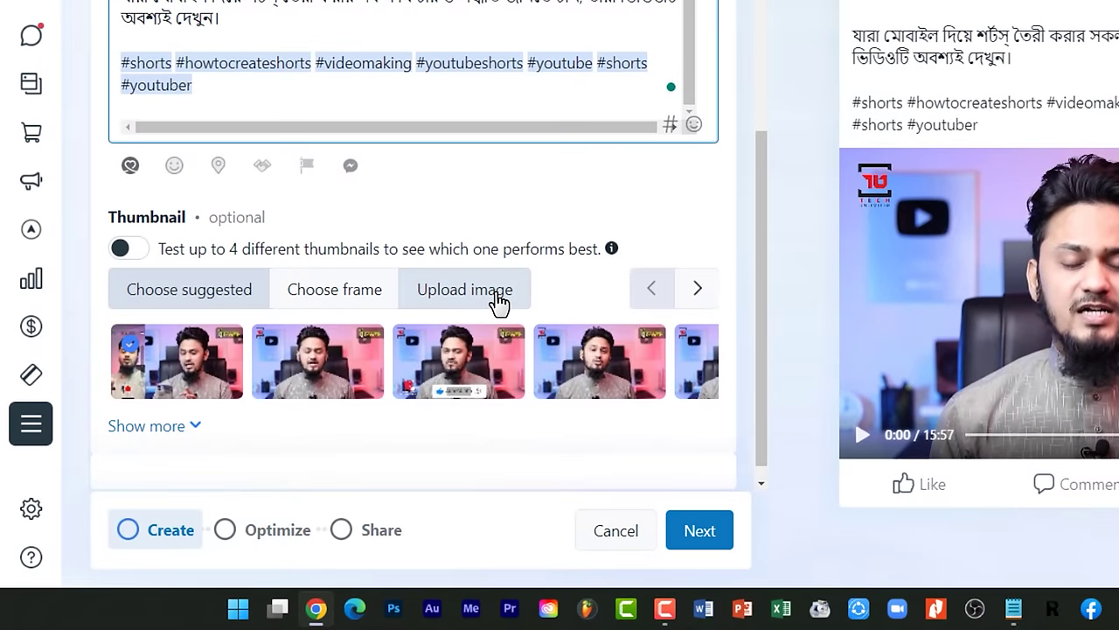
{"action": "left_click", "coordinate": [501, 300]}
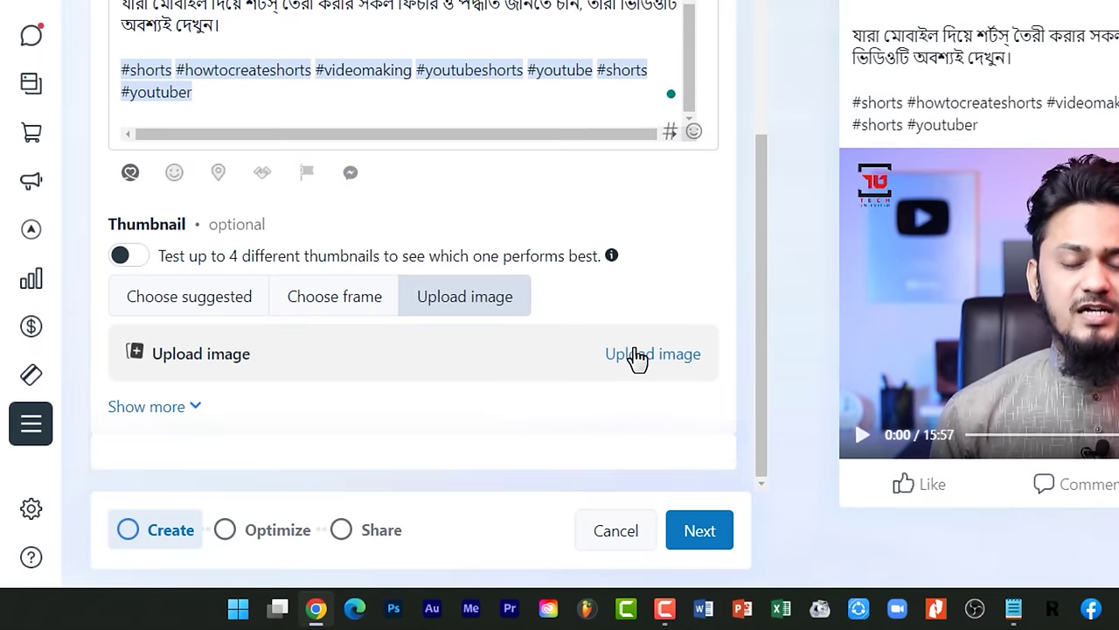
{"action": "left_click", "coordinate": [633, 355]}
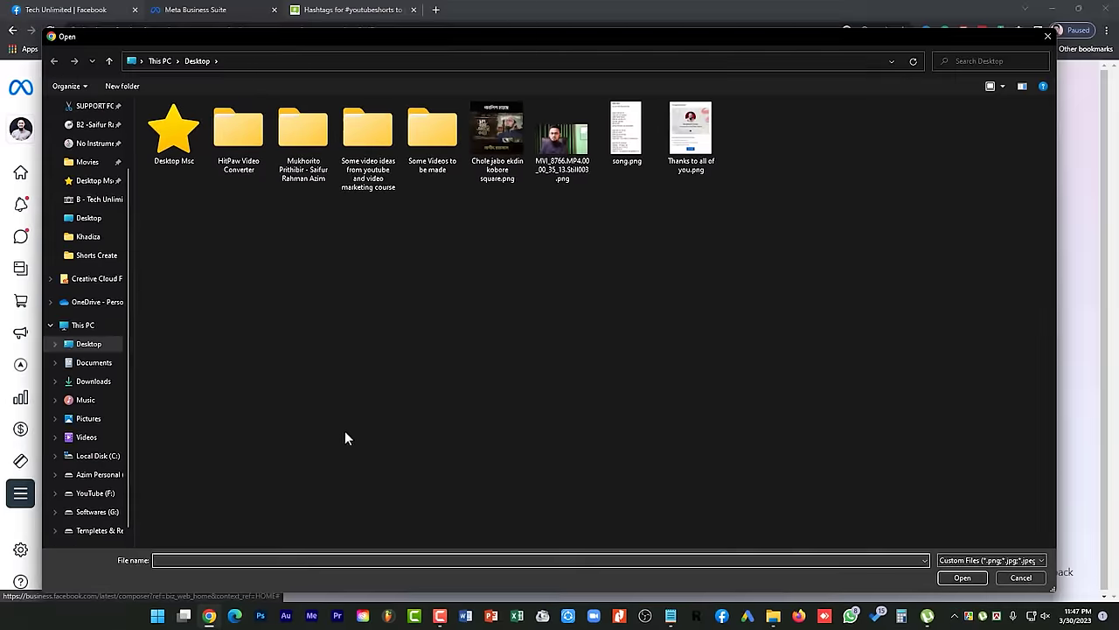
{"action": "left_click", "coordinate": [92, 381]}
{"action": "scroll", "coordinate": [153, 415], "scroll_direction": "down", "scroll_amount": 5}
{"action": "scroll", "coordinate": [263, 464], "scroll_direction": "down", "scroll_amount": 10}
{"action": "double_click", "coordinate": [262, 464]}
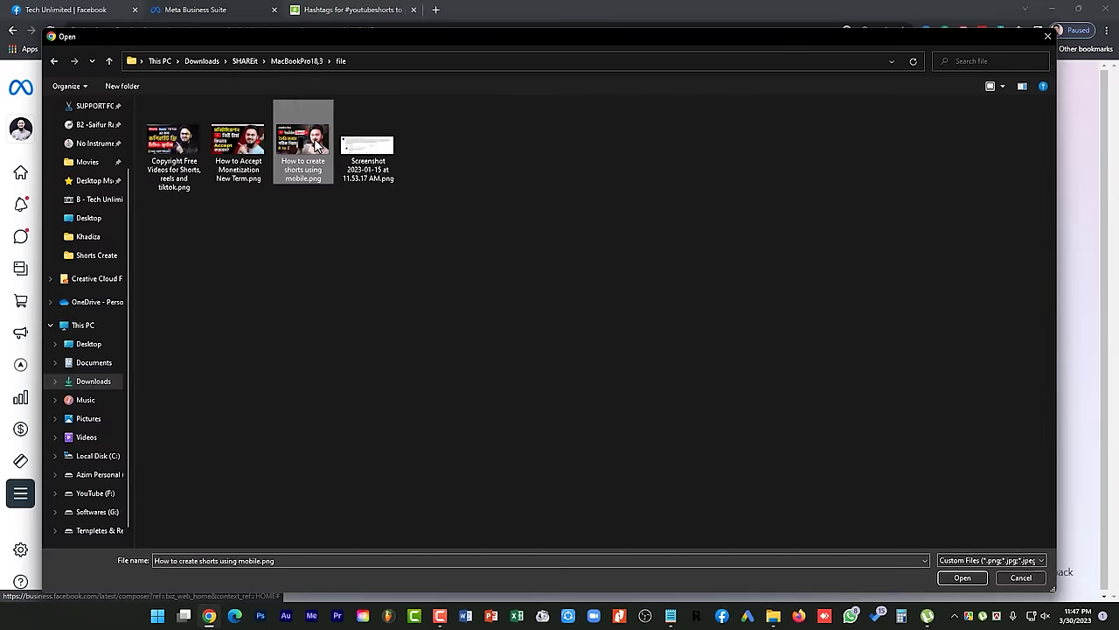
Preview "How to create shorts using mobile.png" and upload it as the video thumbnail.
{"action": "right_click", "coordinate": [315, 139]}
{"action": "left_click", "coordinate": [367, 166]}
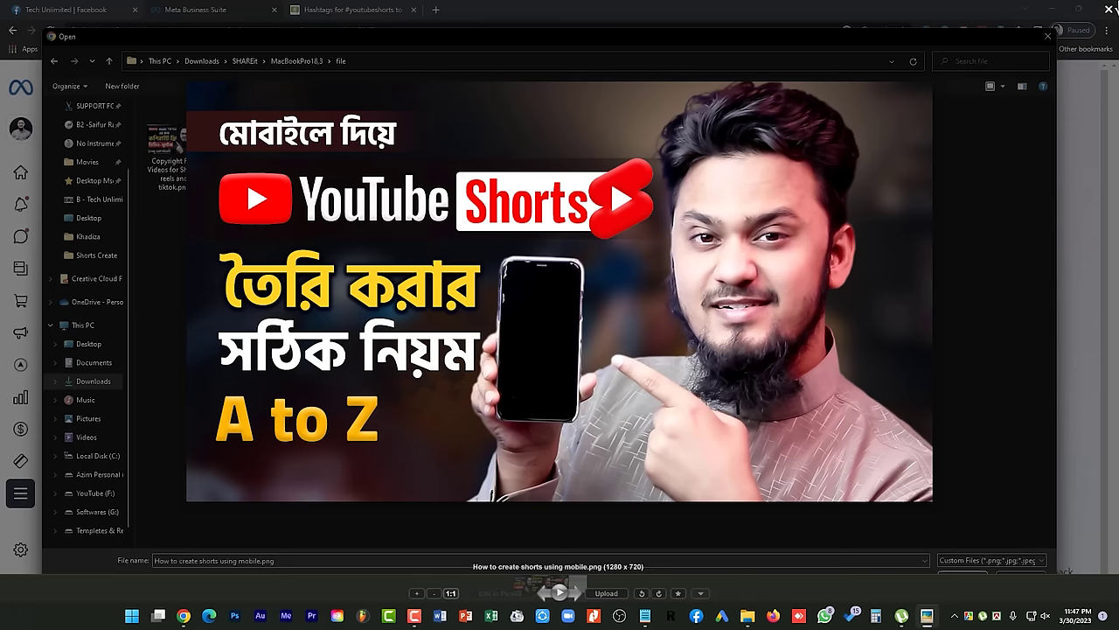
{"action": "key", "text": "Escape"}
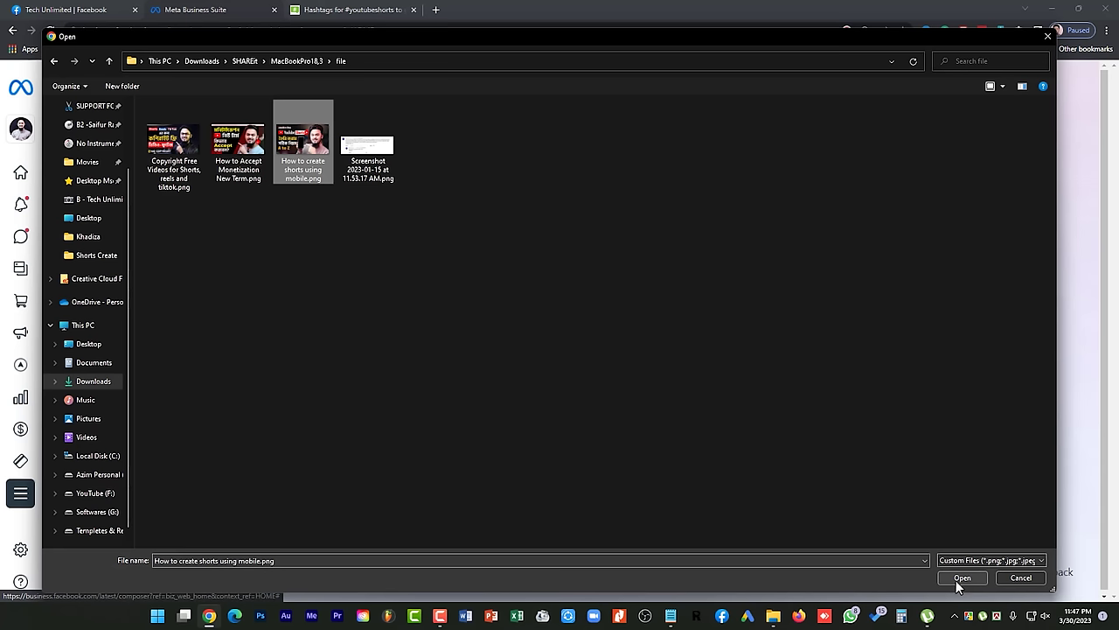
{"action": "left_click", "coordinate": [959, 582]}
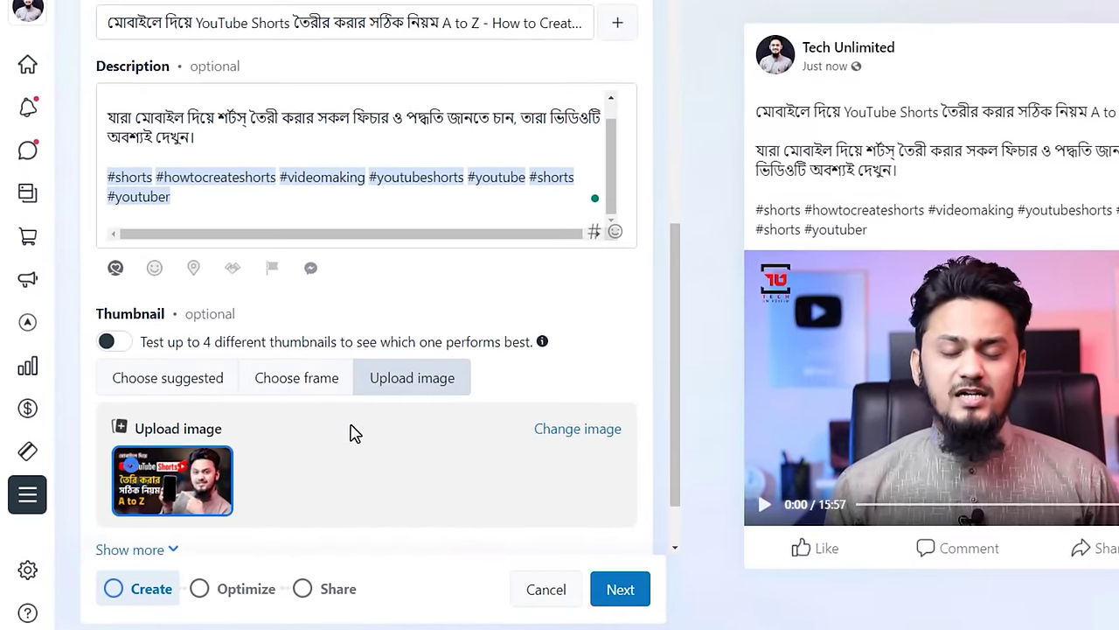
{"action": "scroll", "coordinate": [350, 432], "scroll_direction": "down", "scroll_amount": 1}
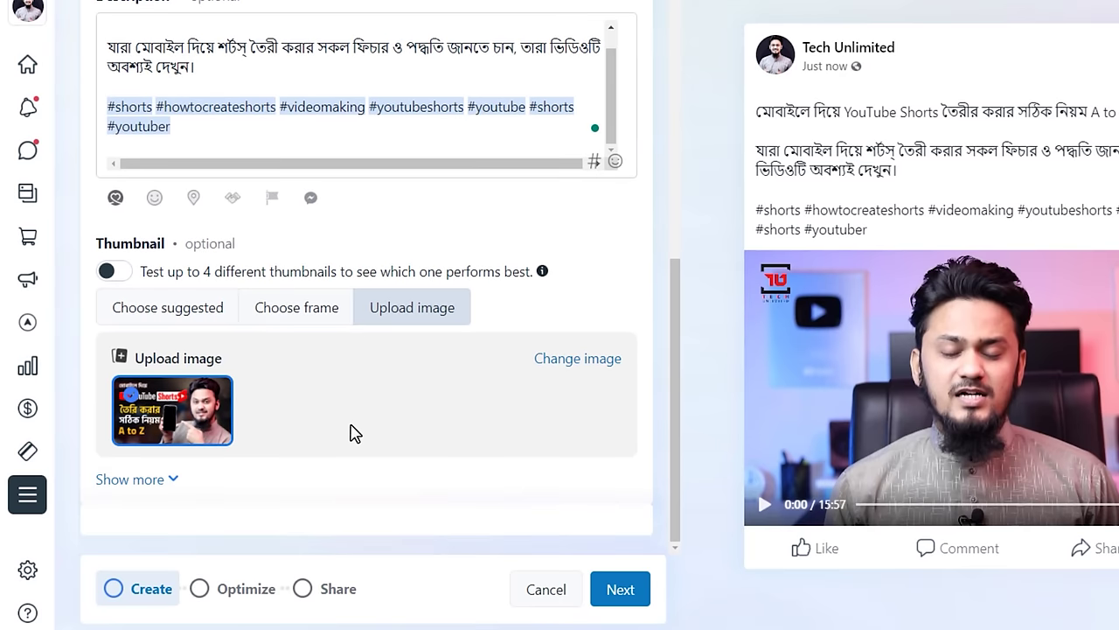
{"action": "left_click", "coordinate": [298, 310]}
{"action": "left_click", "coordinate": [587, 437]}
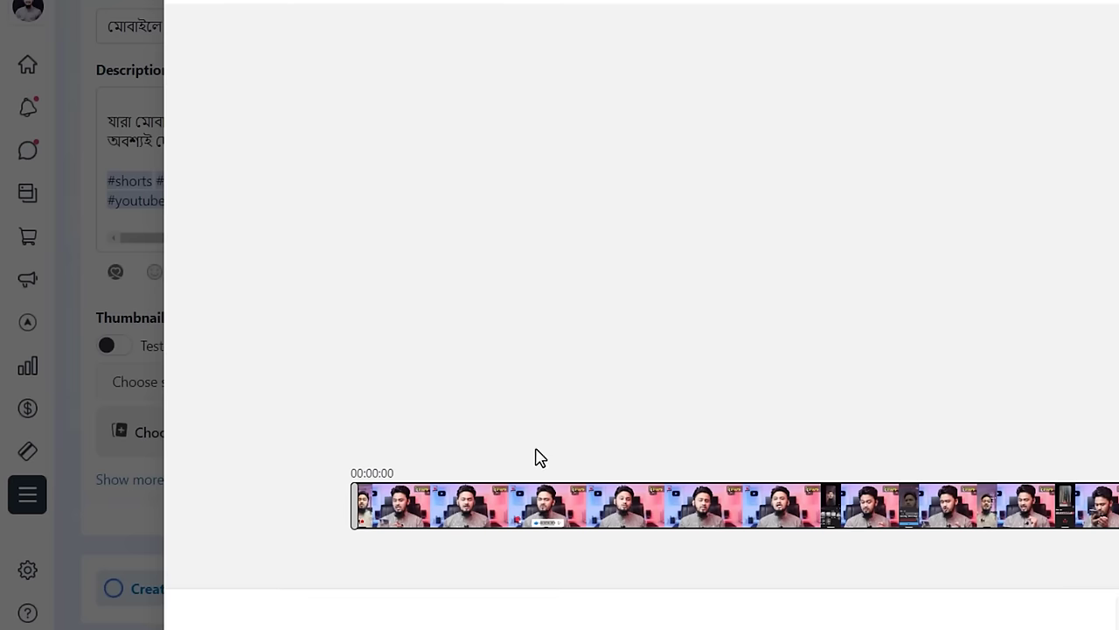
{"action": "left_click", "coordinate": [529, 506]}
{"action": "left_click", "coordinate": [725, 505]}
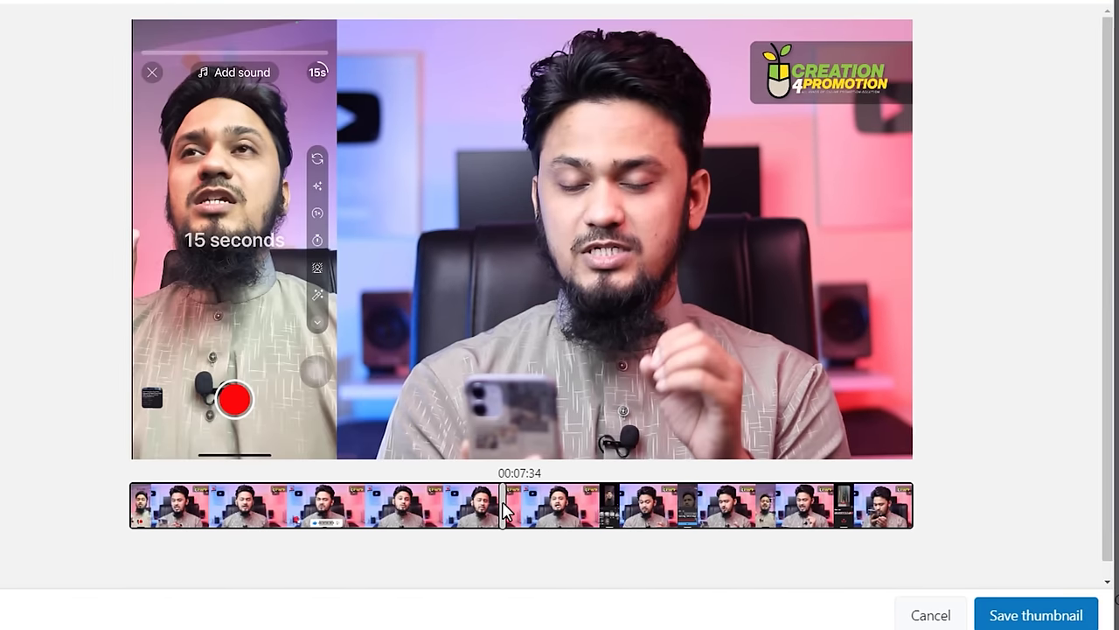
{"action": "key", "text": "Escape"}
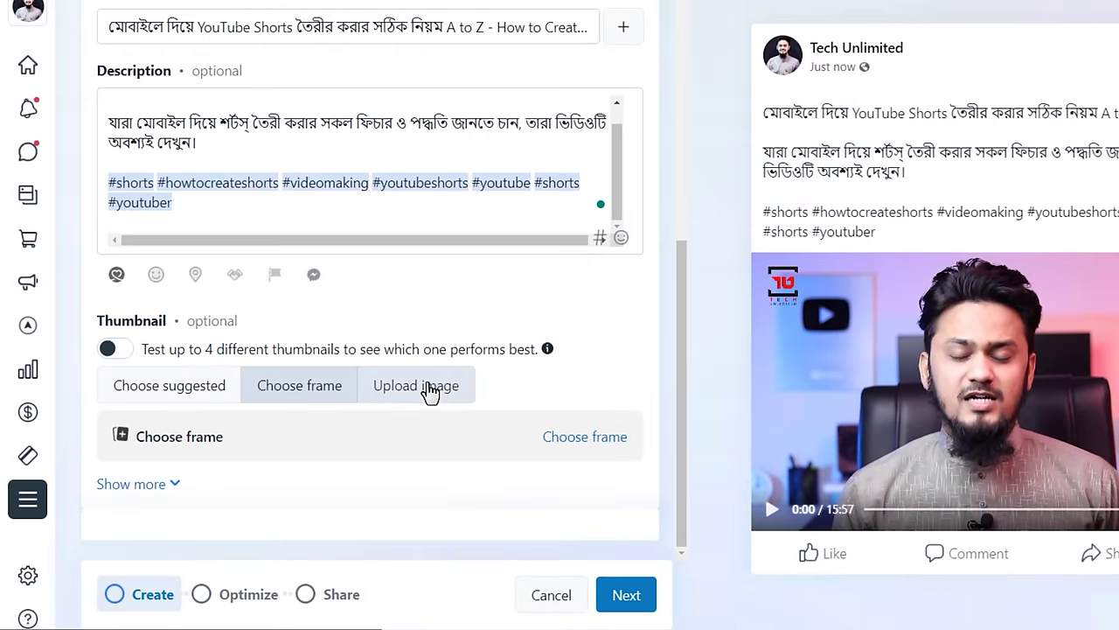
{"action": "left_click", "coordinate": [425, 392]}
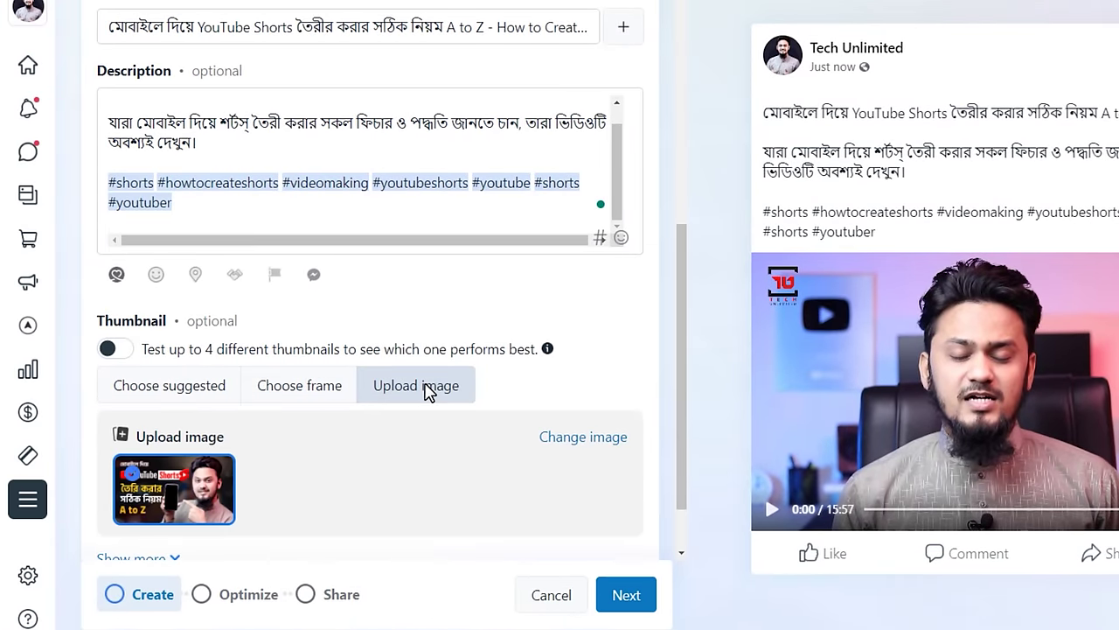
Expand the additional post options and turn on Tags and collaborator, ready for keyword entry.
{"action": "scroll", "coordinate": [462, 461], "scroll_direction": "down", "scroll_amount": 1}
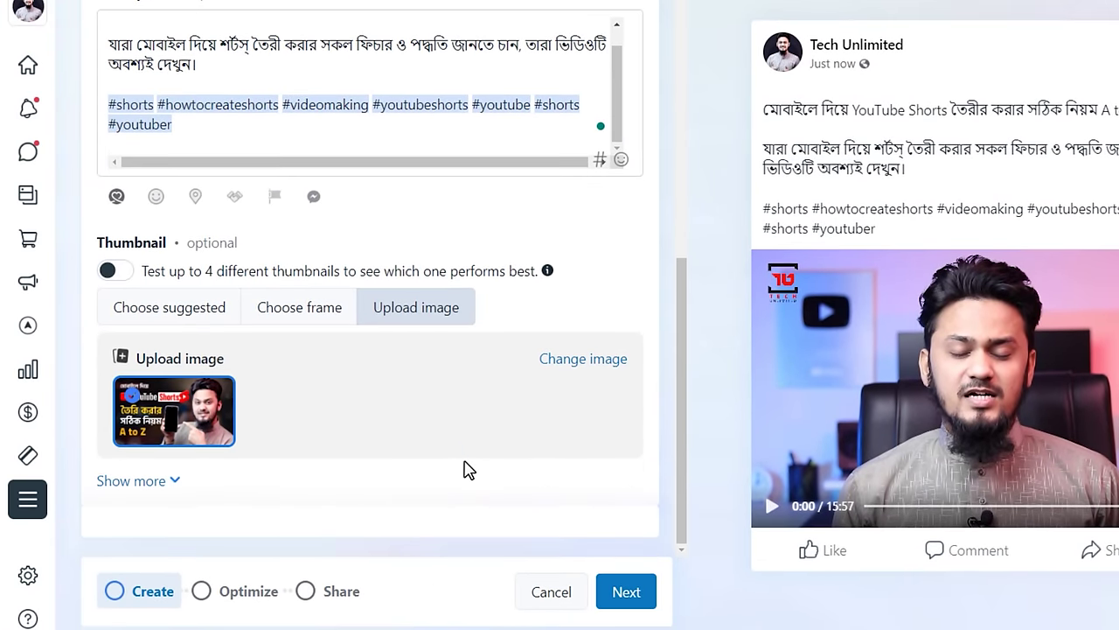
{"action": "scroll", "coordinate": [463, 467], "scroll_direction": "up", "scroll_amount": 4}
{"action": "scroll", "coordinate": [555, 468], "scroll_direction": "down", "scroll_amount": 4}
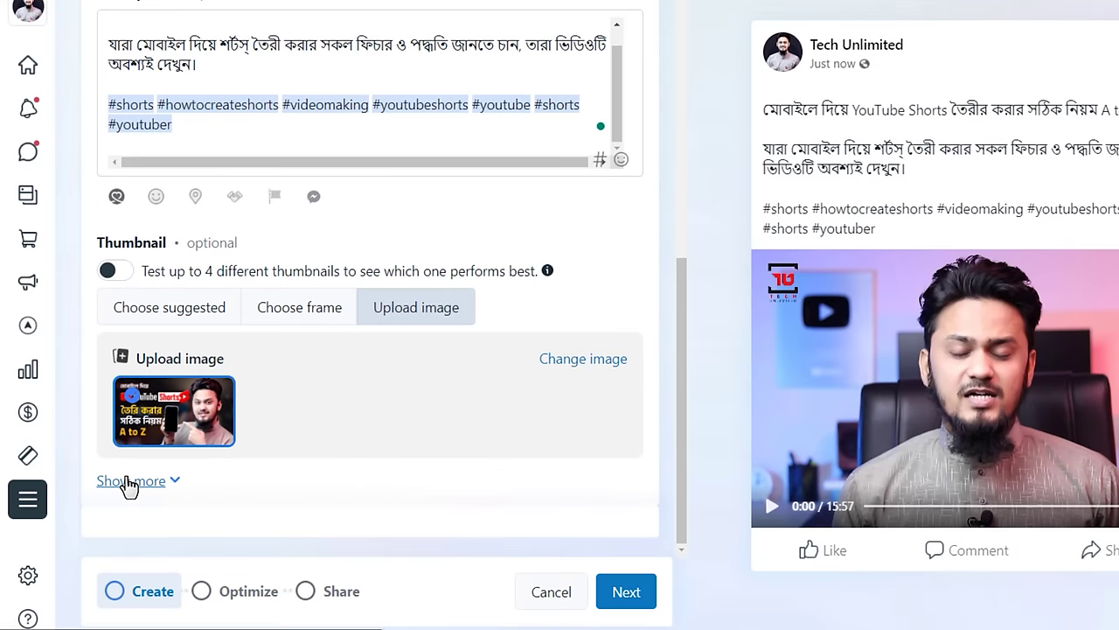
{"action": "left_click", "coordinate": [157, 492]}
{"action": "left_click", "coordinate": [626, 450]}
{"action": "left_click", "coordinate": [232, 490]}
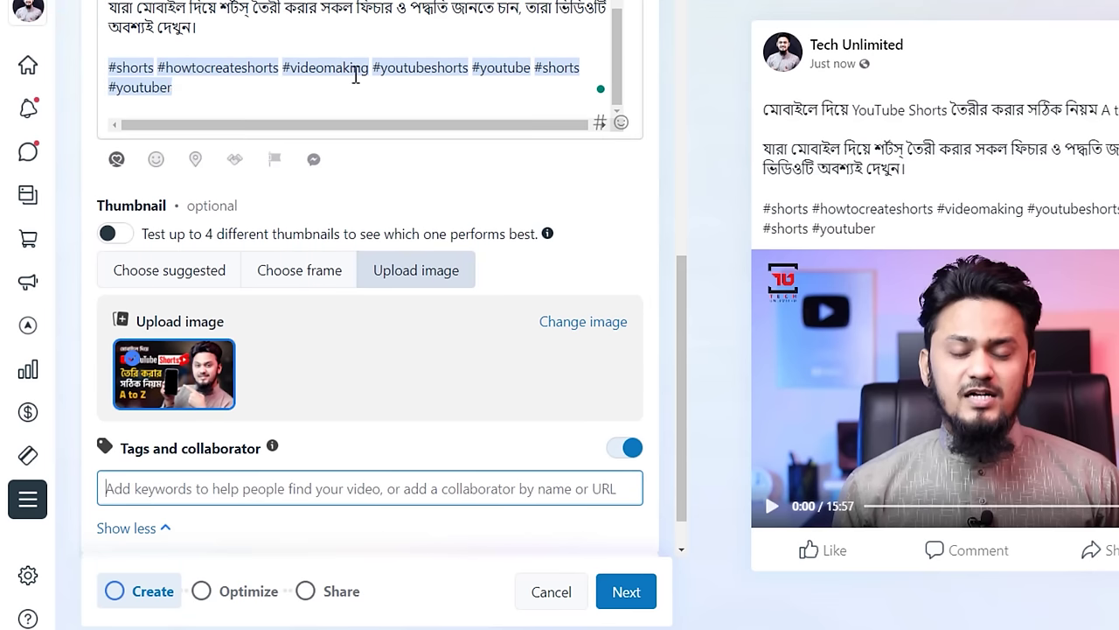
Remove the duplicate #shorts hashtag before #youtuber in the description, and add #shorts from the description as a video tag.
{"action": "left_click", "coordinate": [539, 70]}
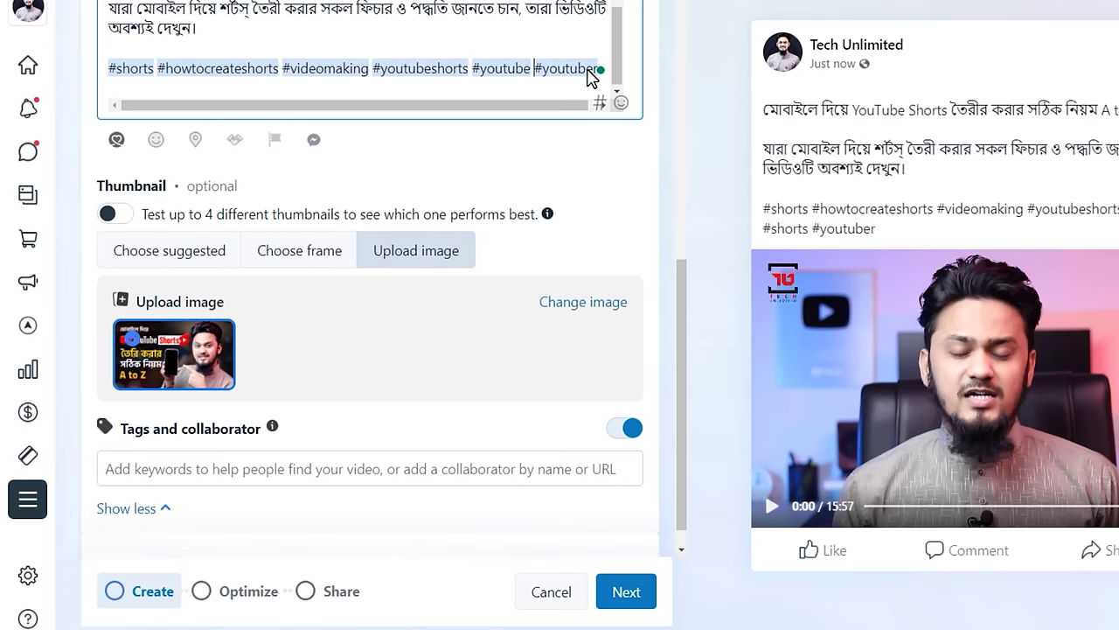
{"action": "double_click", "coordinate": [148, 69]}
{"action": "key", "text": "ctrl+c"}
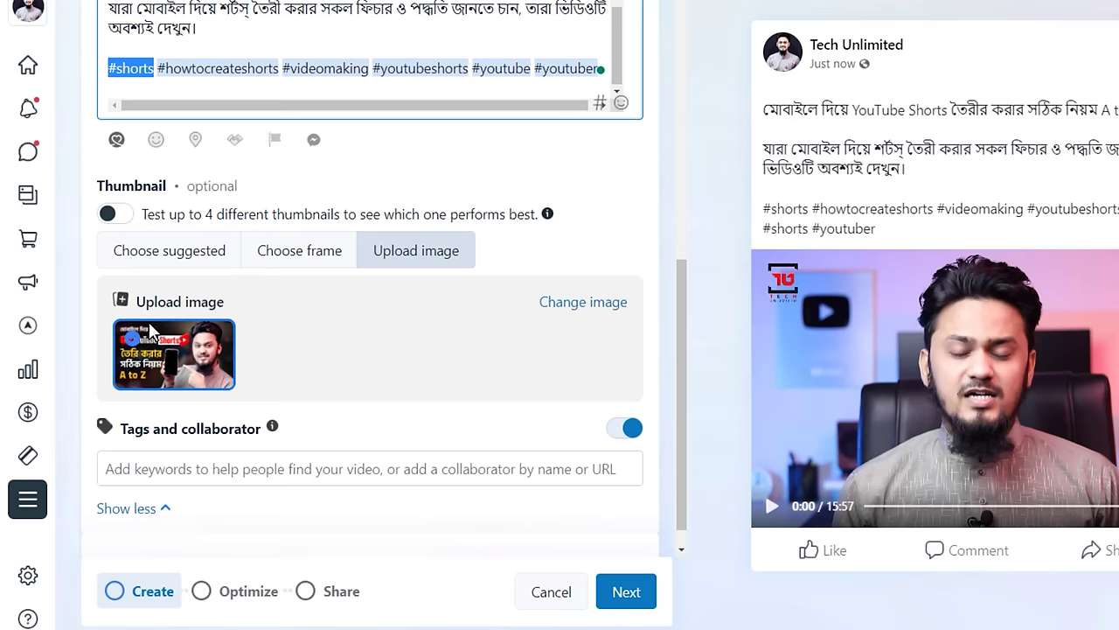
{"action": "left_click", "coordinate": [180, 470]}
{"action": "key", "text": "ctrl+v"}
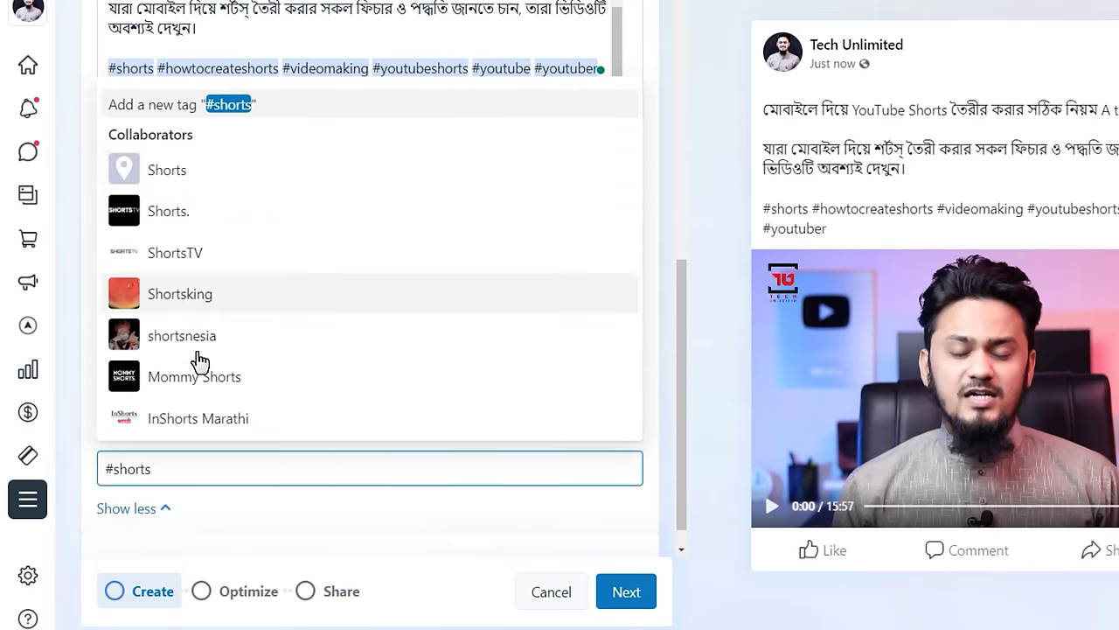
{"action": "left_click", "coordinate": [238, 107]}
Copy the #howtocreateshorts hashtag from the description and add it as a video tag.
{"action": "left_click_drag", "start_coordinate": [159, 69], "coordinate": [281, 68]}
{"action": "key", "text": "ctrl+c"}
{"action": "left_click", "coordinate": [236, 465]}
{"action": "key", "text": "ctrl+v"}
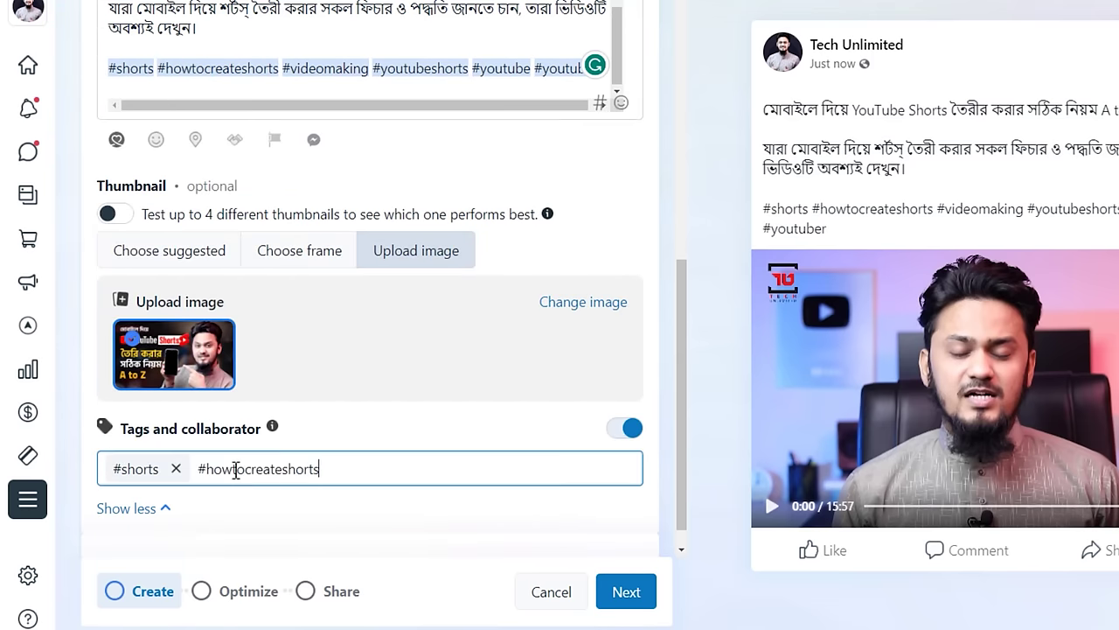
{"action": "left_click", "coordinate": [271, 525]}
Add the description's #videomaking hashtag to the video's tags.
{"action": "left_click_drag", "start_coordinate": [283, 69], "coordinate": [368, 74]}
{"action": "key", "text": "ctrl+c"}
{"action": "left_click", "coordinate": [382, 471]}
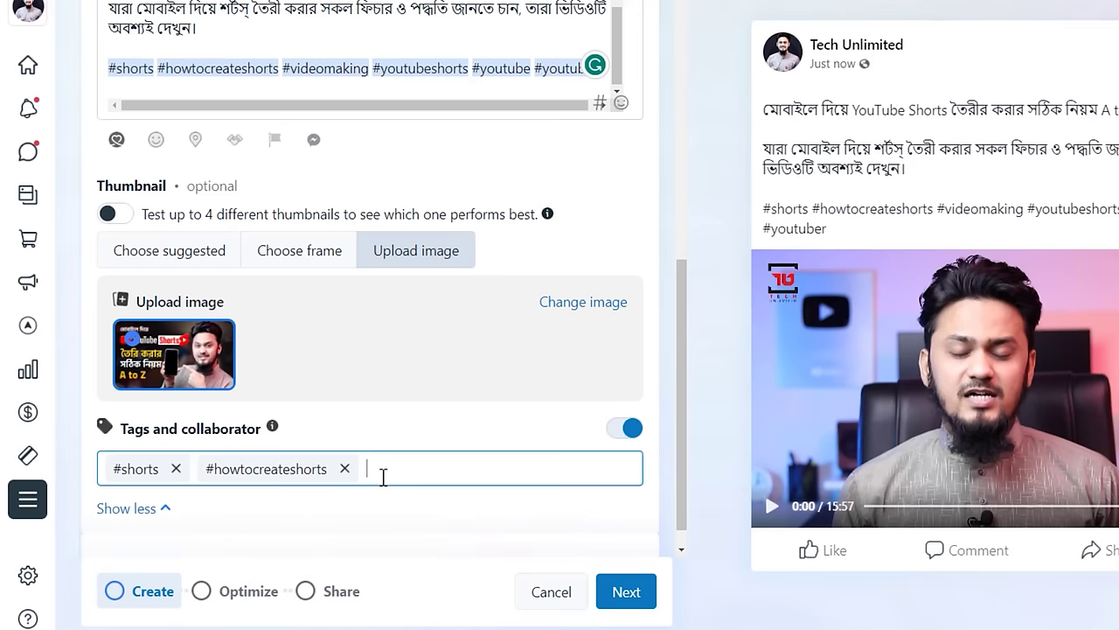
{"action": "key", "text": "ctrl+v"}
{"action": "left_click", "coordinate": [285, 532]}
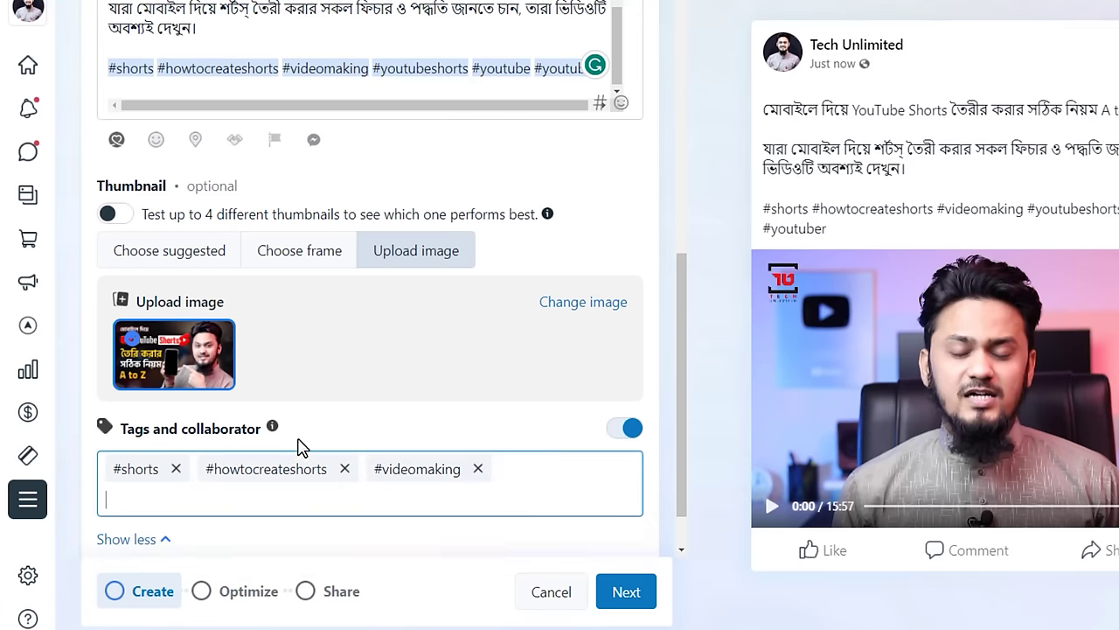
Add the description's #youtubeshorts hashtag to the video's tags.
{"action": "left_click_drag", "start_coordinate": [376, 63], "coordinate": [456, 70]}
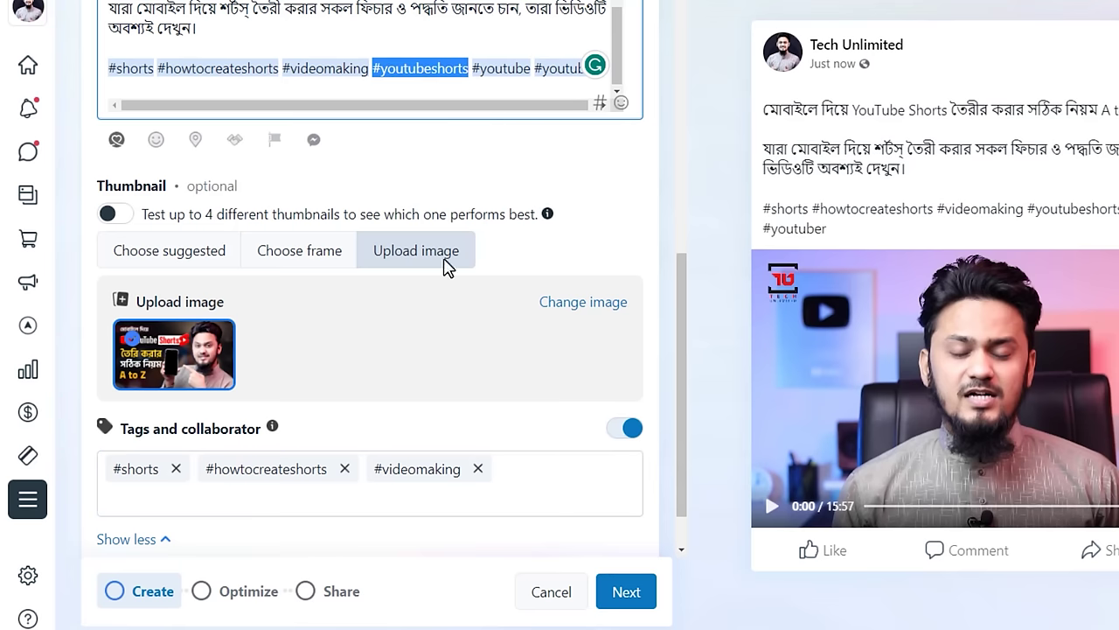
{"action": "key", "text": "ctrl+c"}
{"action": "left_click", "coordinate": [415, 508]}
{"action": "key", "text": "ctrl+v"}
{"action": "left_click", "coordinate": [265, 564]}
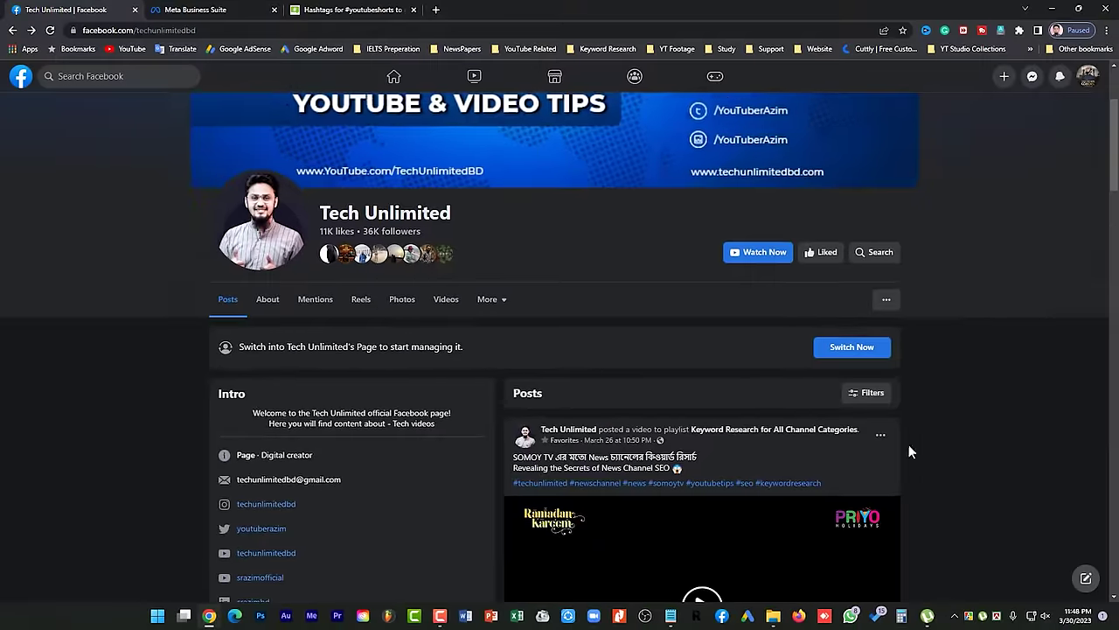
Look over the Tech Unlimited page on Facebook and the creator's personal page from the recent searches, and return to Tech Unlimited.
{"action": "scroll", "coordinate": [909, 444], "scroll_direction": "down", "scroll_amount": 2}
{"action": "scroll", "coordinate": [1024, 507], "scroll_direction": "up", "scroll_amount": 3}
{"action": "scroll", "coordinate": [1024, 507], "scroll_direction": "down", "scroll_amount": 3}
{"action": "scroll", "coordinate": [1026, 517], "scroll_direction": "down", "scroll_amount": 1}
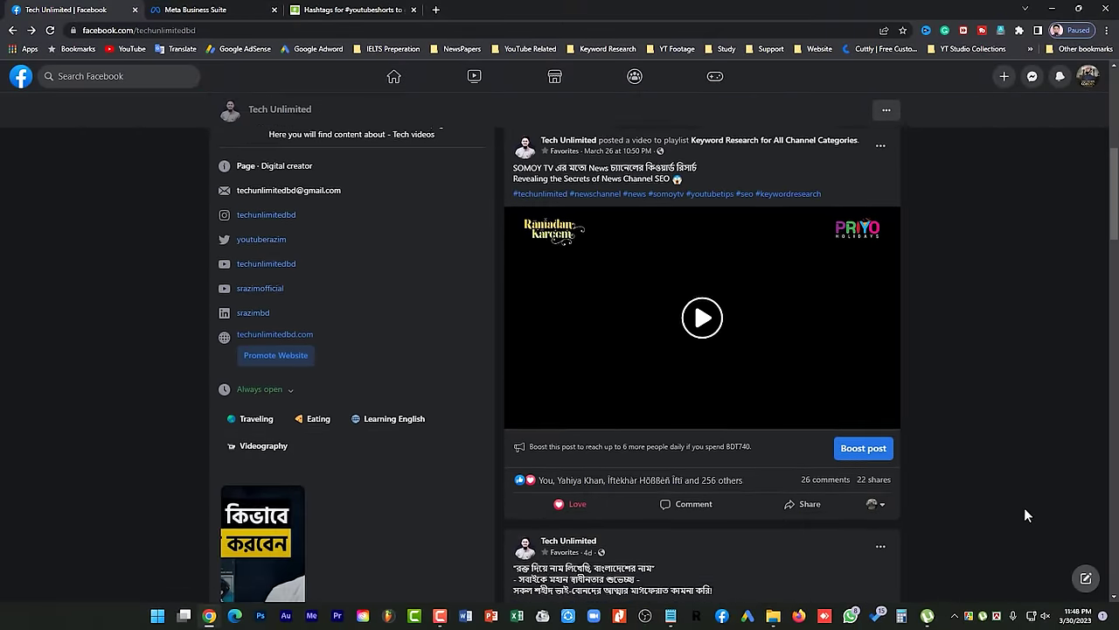
{"action": "scroll", "coordinate": [744, 380], "scroll_direction": "up", "scroll_amount": 3}
{"action": "left_click", "coordinate": [157, 83]}
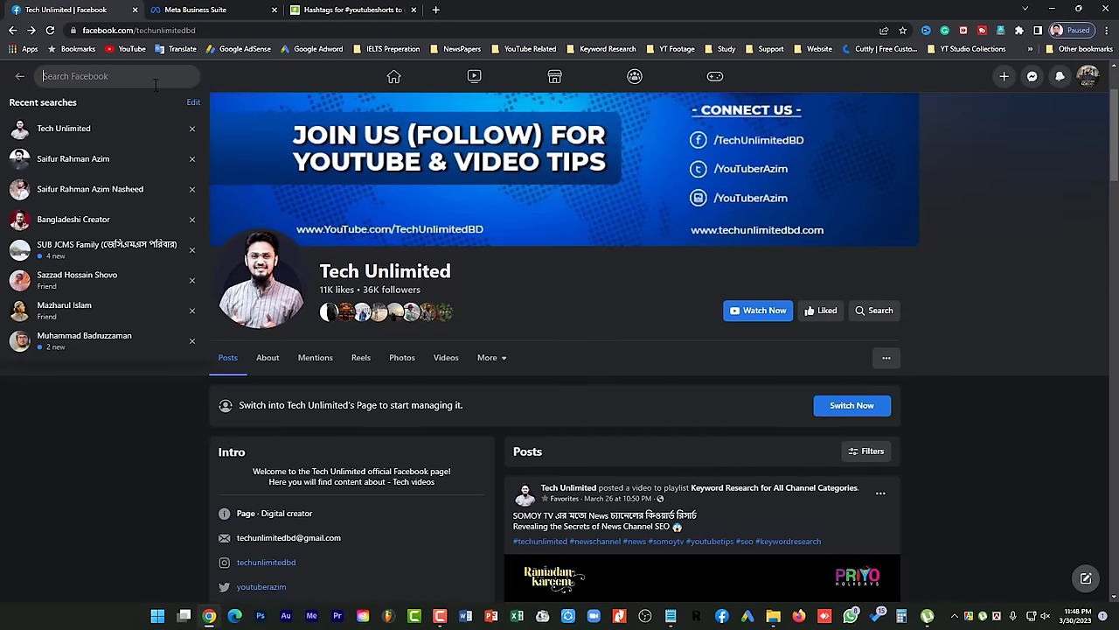
{"action": "left_click", "coordinate": [87, 148]}
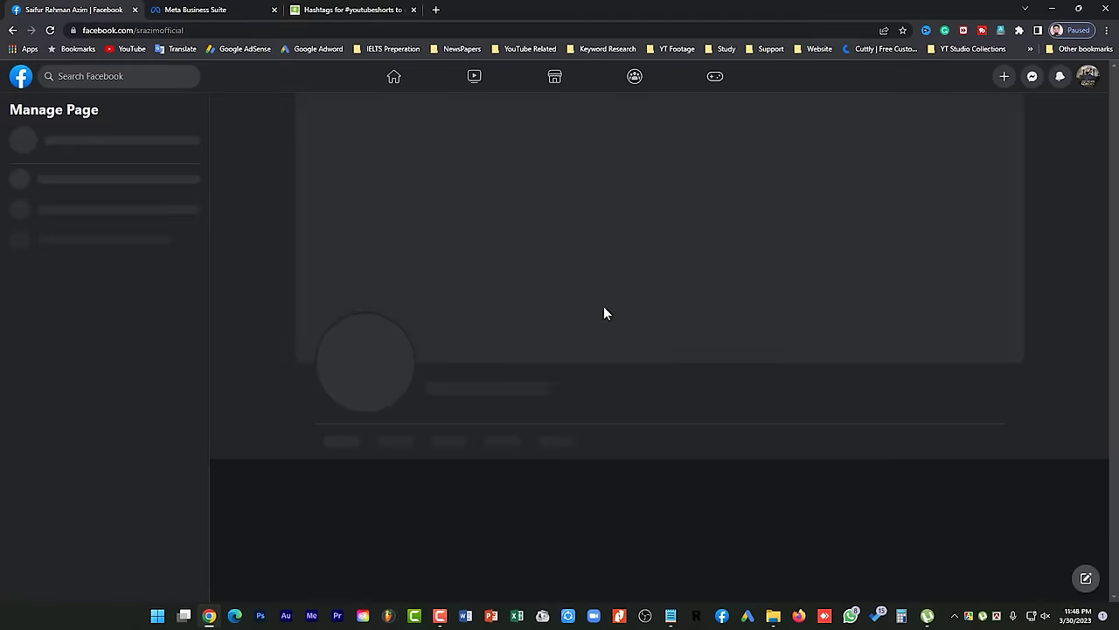
{"action": "scroll", "coordinate": [1039, 446], "scroll_direction": "down", "scroll_amount": 5}
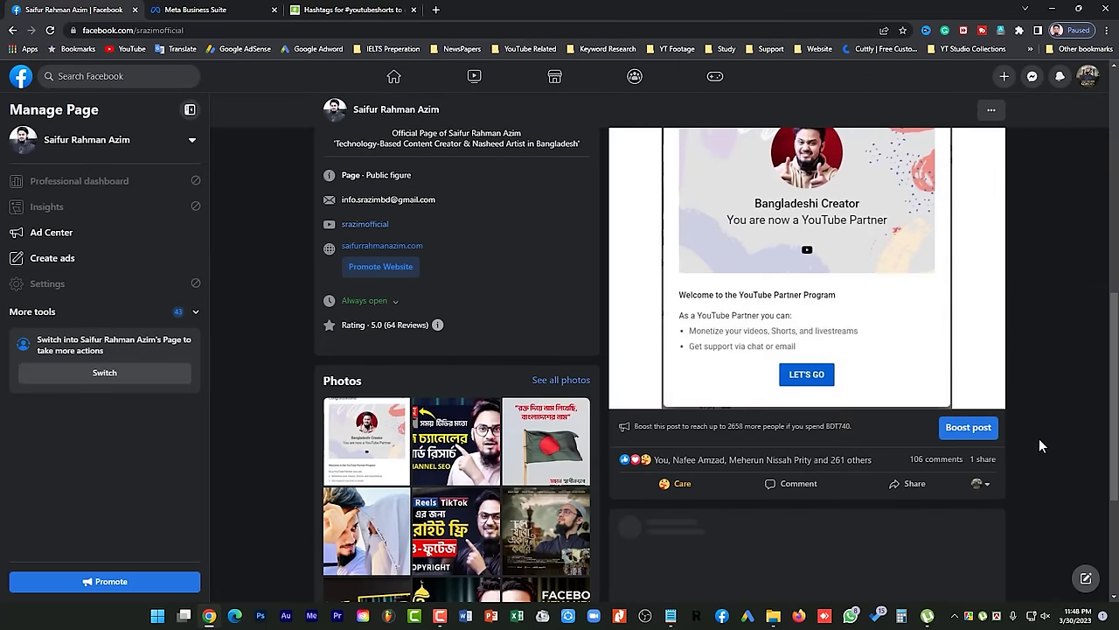
{"action": "scroll", "coordinate": [1052, 457], "scroll_direction": "up", "scroll_amount": 6}
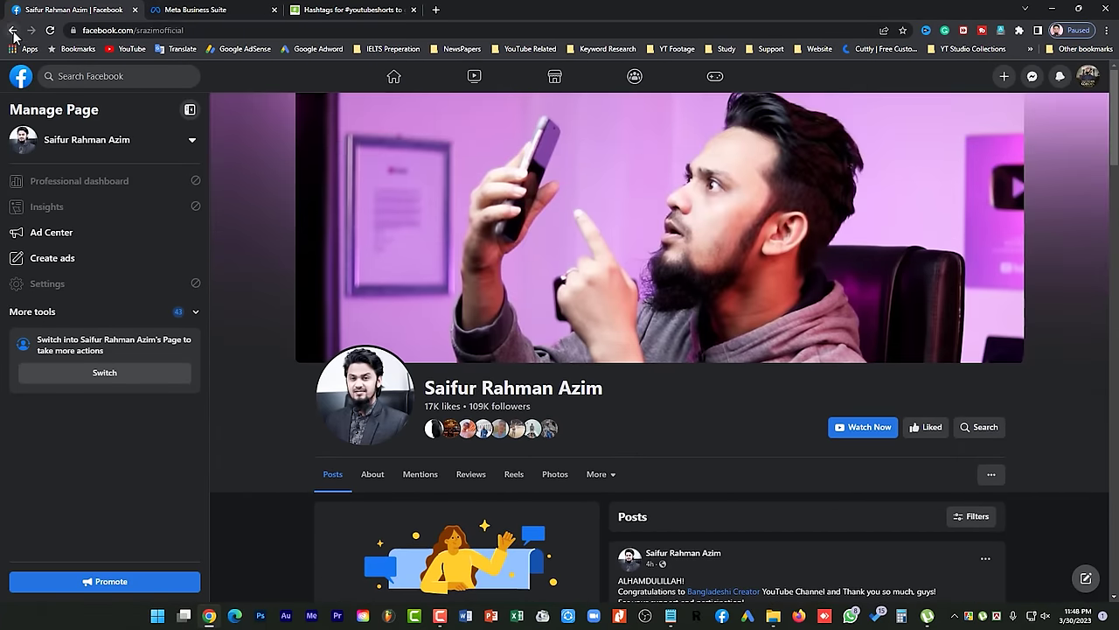
{"action": "left_click", "coordinate": [12, 30]}
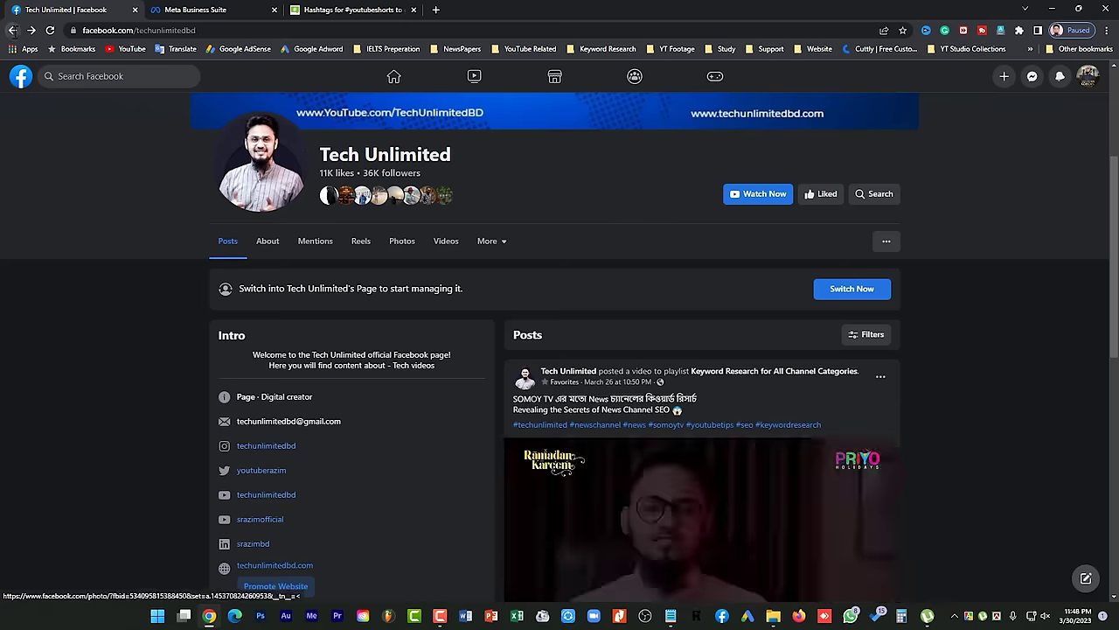
{"action": "scroll", "coordinate": [125, 150], "scroll_direction": "down", "scroll_amount": 2}
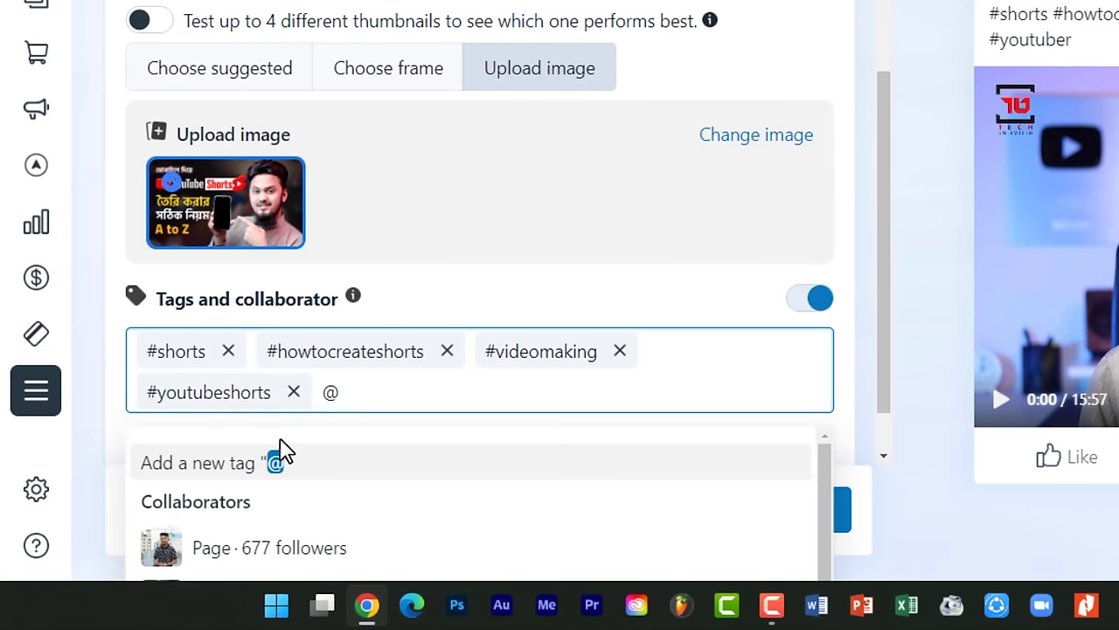
Search the post's tags and collaborator field for the creator's page handle and add that page as a collaborator.
{"action": "type", "text": "srazimofficial"}
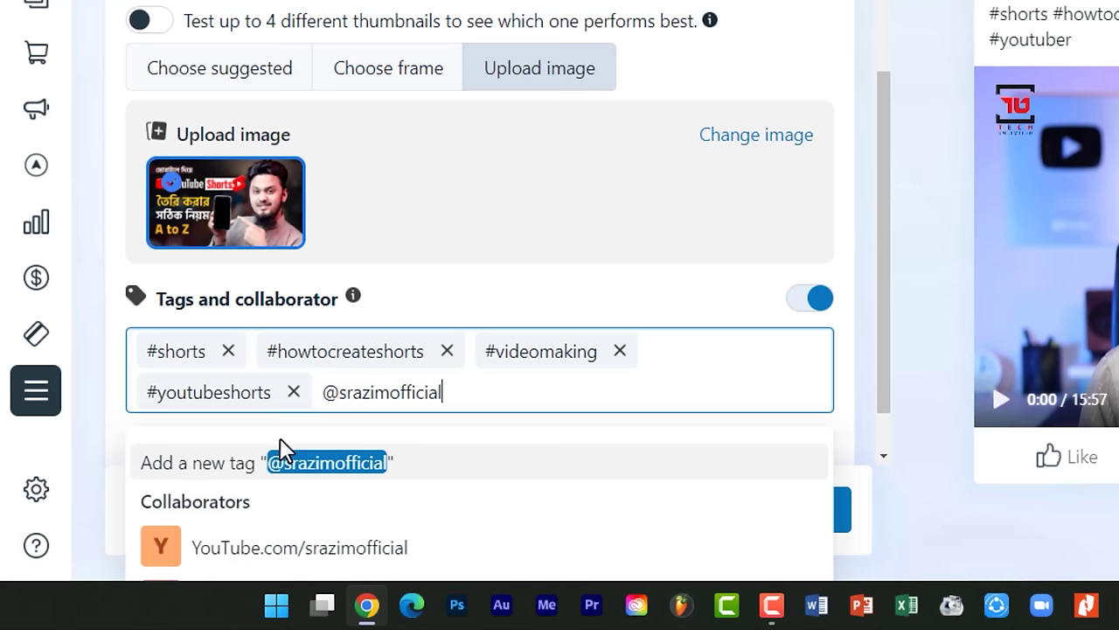
{"action": "scroll", "coordinate": [283, 455], "scroll_direction": "down", "scroll_amount": 1}
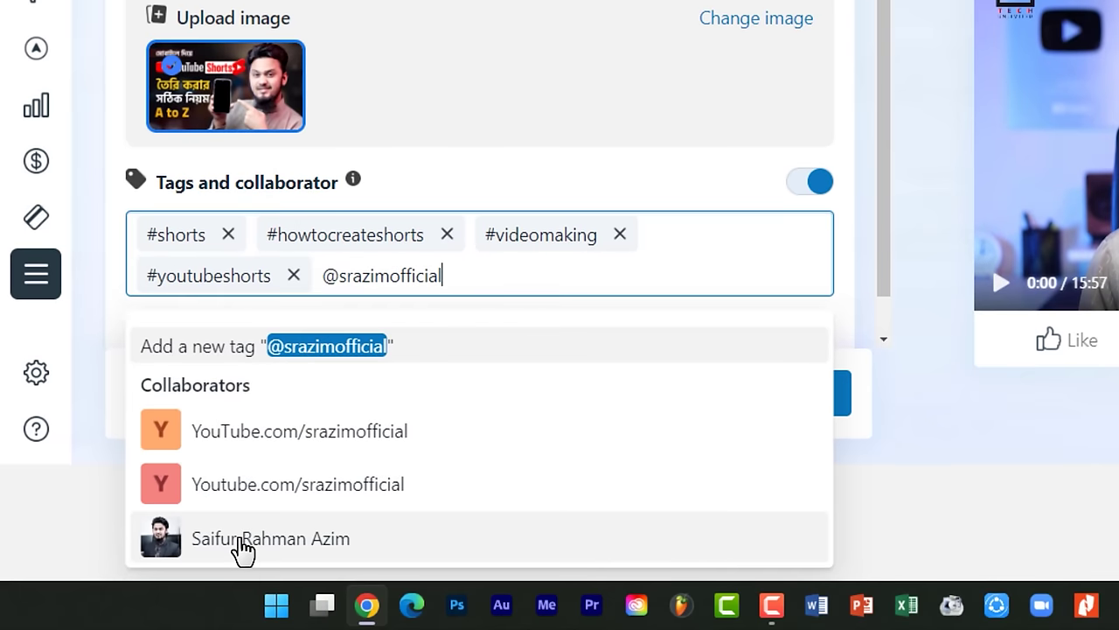
{"action": "left_click", "coordinate": [334, 541]}
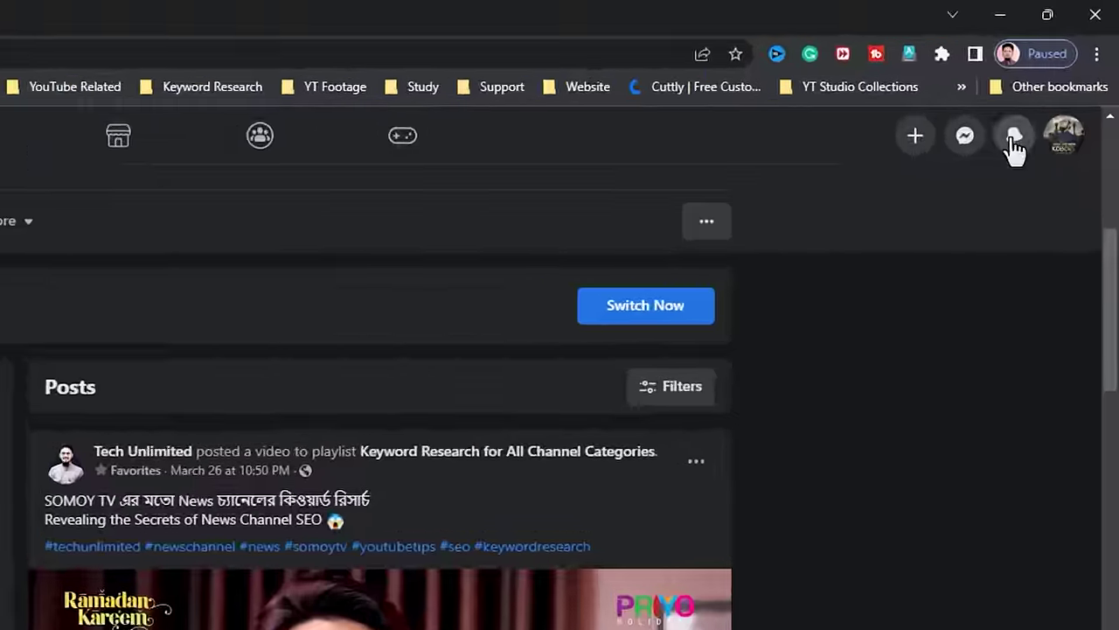
Check the Facebook notifications, and remove the creator's page from the post's tags and collaborators.
{"action": "left_click", "coordinate": [1015, 142]}
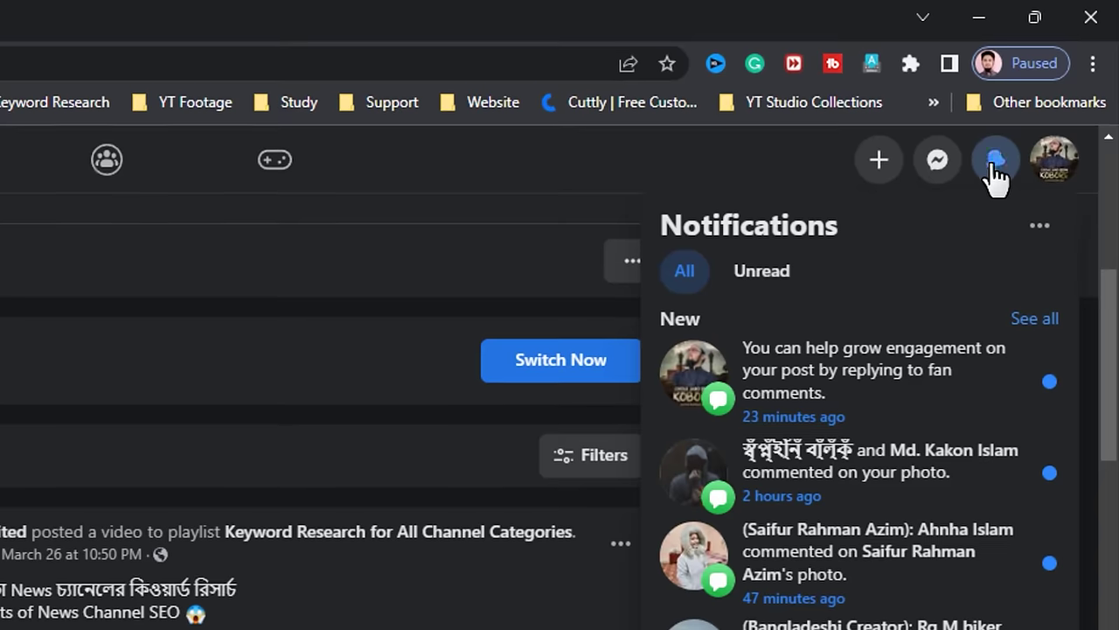
{"action": "left_click", "coordinate": [995, 162]}
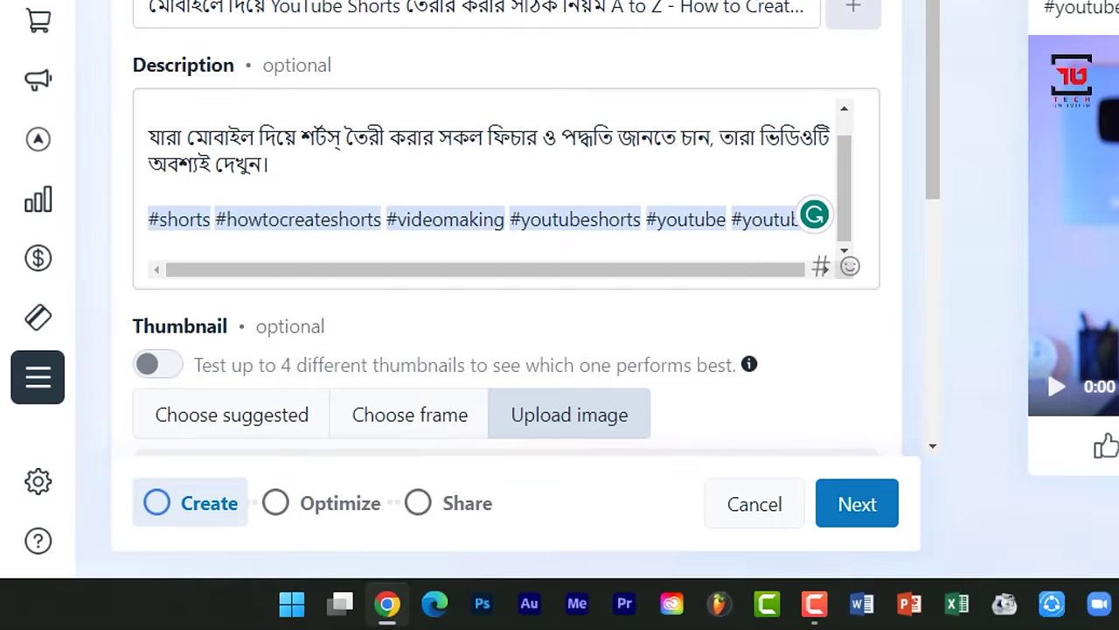
{"action": "scroll", "coordinate": [611, 112], "scroll_direction": "down", "scroll_amount": 8}
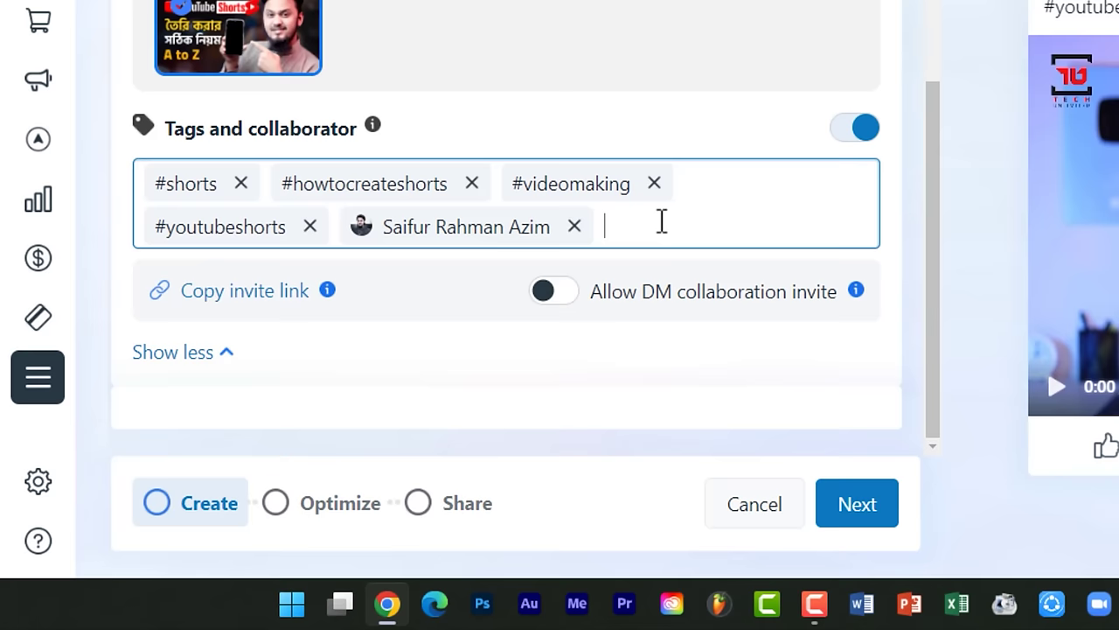
{"action": "left_click", "coordinate": [574, 227]}
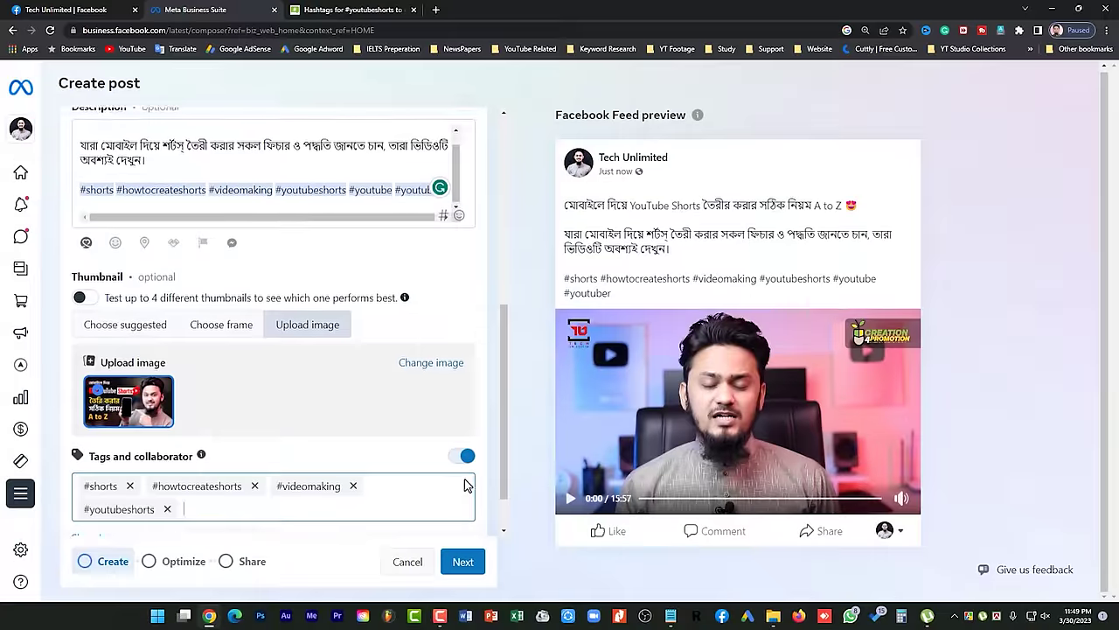
Review the completed Create stage and proceed to the Optimize stage of the post.
{"action": "scroll", "coordinate": [464, 485], "scroll_direction": "down", "scroll_amount": 1}
{"action": "scroll", "coordinate": [479, 487], "scroll_direction": "up", "scroll_amount": 6}
{"action": "left_click", "coordinate": [463, 562]}
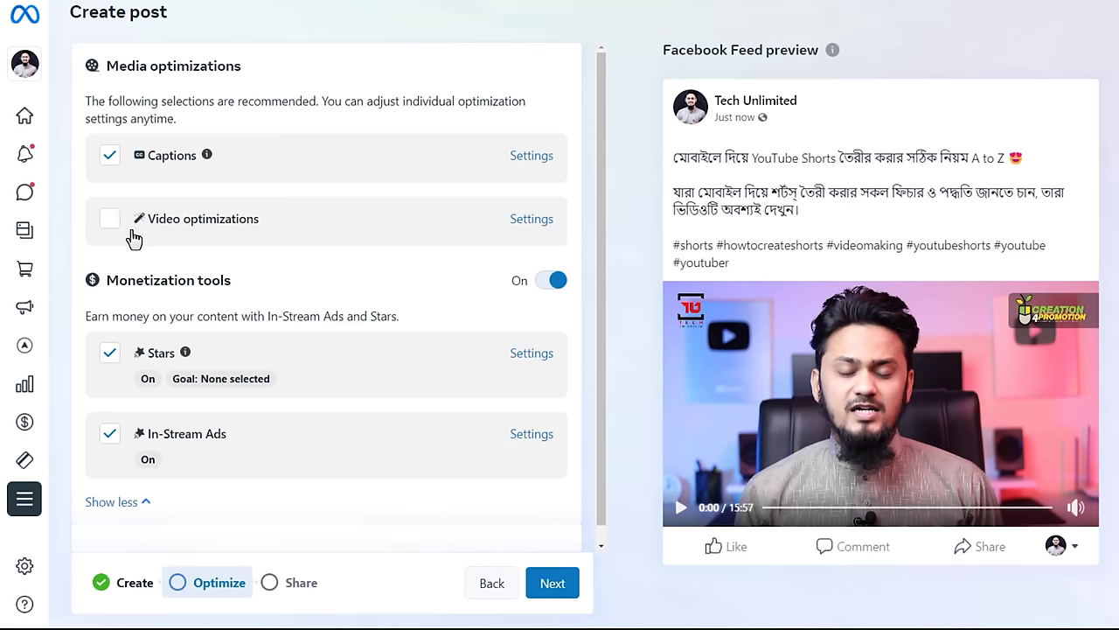
Open the Video optimizations settings and examine the smart cropping and smart preview options.
{"action": "left_click", "coordinate": [536, 225]}
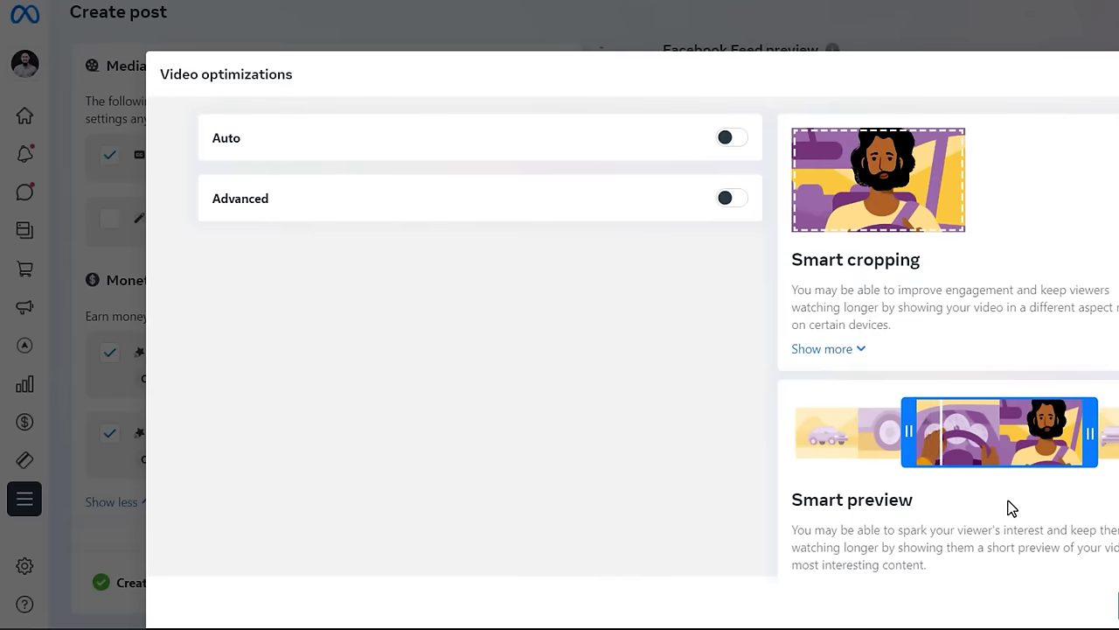
{"action": "scroll", "coordinate": [1067, 533], "scroll_direction": "down", "scroll_amount": 1}
{"action": "scroll", "coordinate": [1066, 542], "scroll_direction": "up", "scroll_amount": 1}
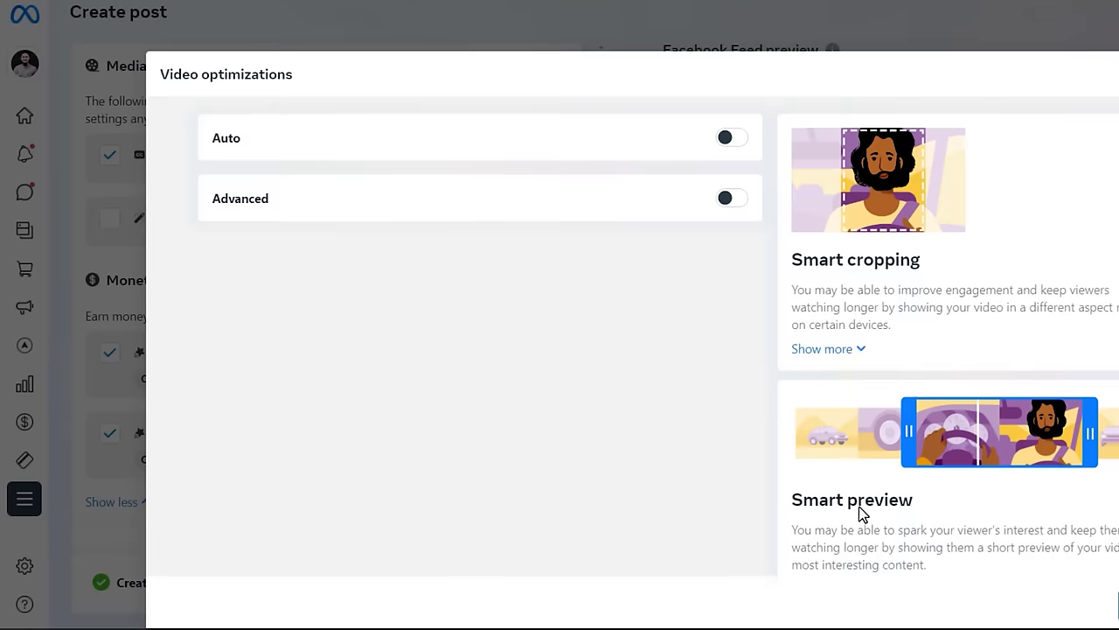
{"action": "scroll", "coordinate": [861, 515], "scroll_direction": "down", "scroll_amount": 1}
{"action": "scroll", "coordinate": [862, 467], "scroll_direction": "up", "scroll_amount": 1}
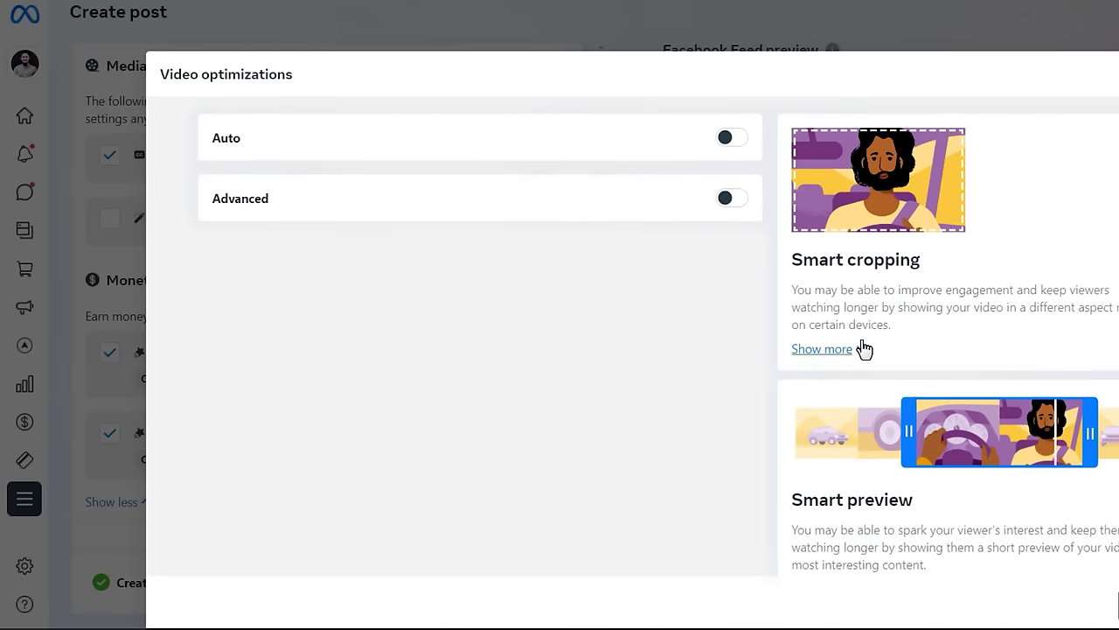
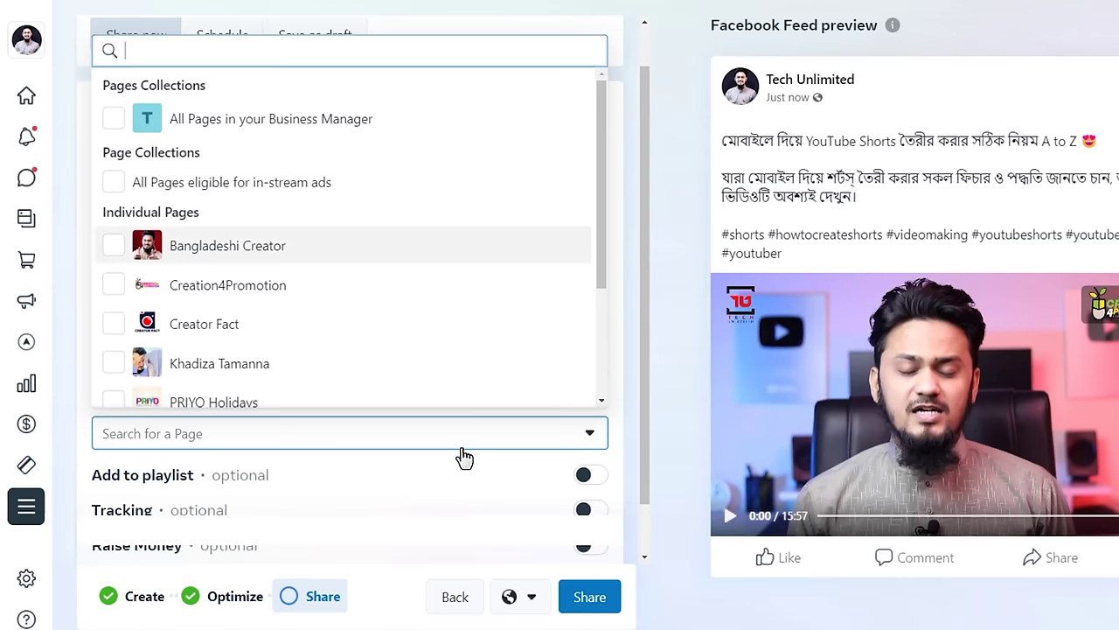
Close the page list without choosing a page and turn off Allow other Pages to post.
{"action": "left_click", "coordinate": [473, 439]}
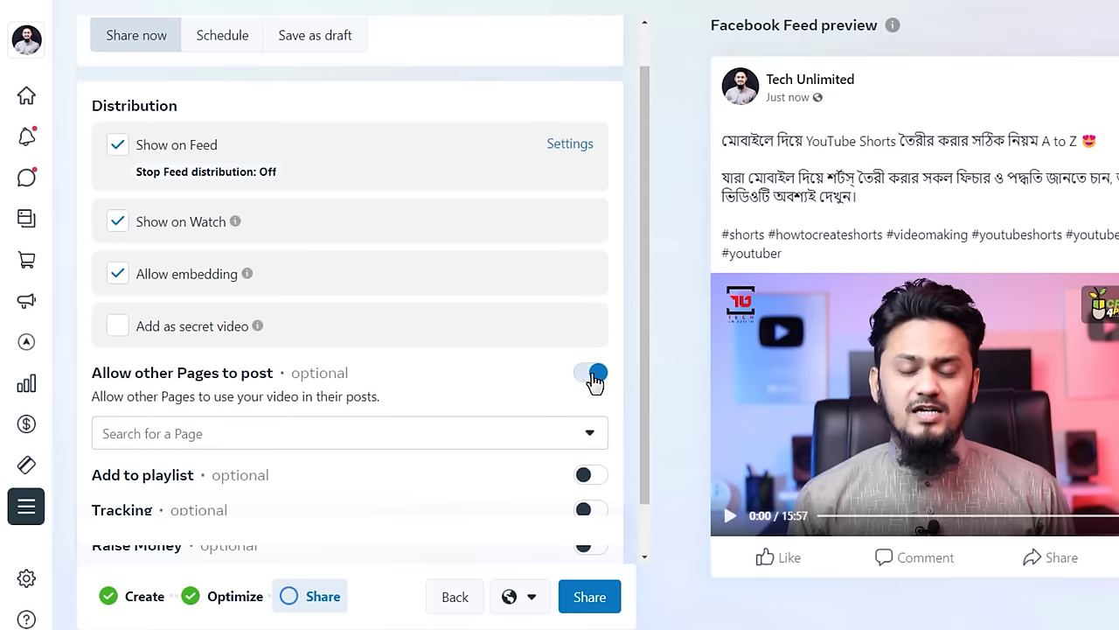
{"action": "left_click", "coordinate": [592, 375]}
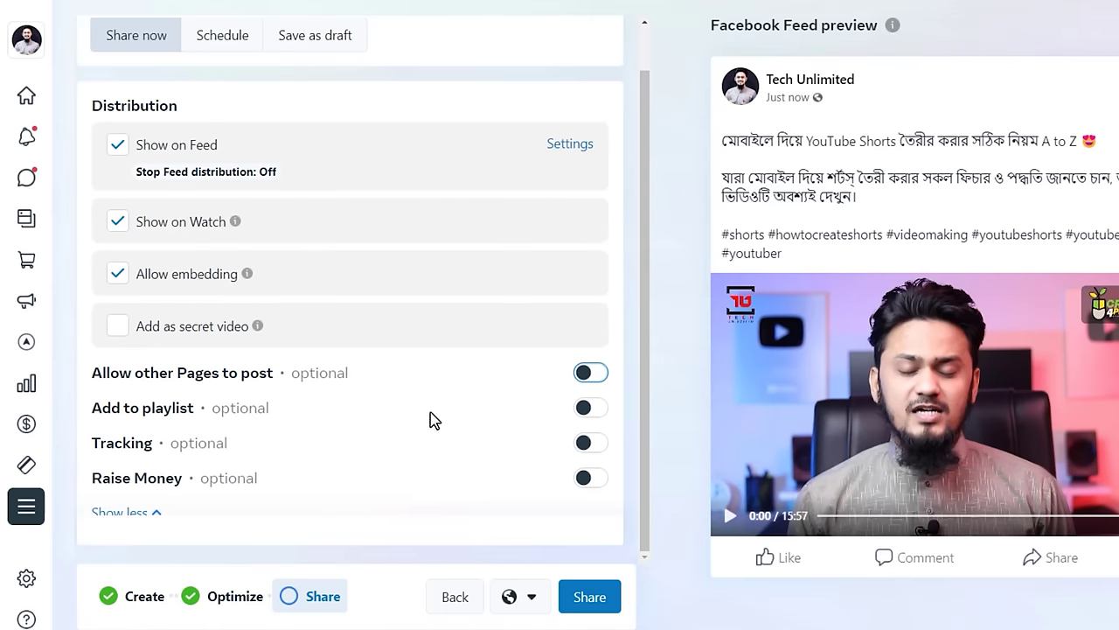
Turn on Add to playlist and choose the YouTube Tutorials playlist for the video.
{"action": "left_click", "coordinate": [592, 410]}
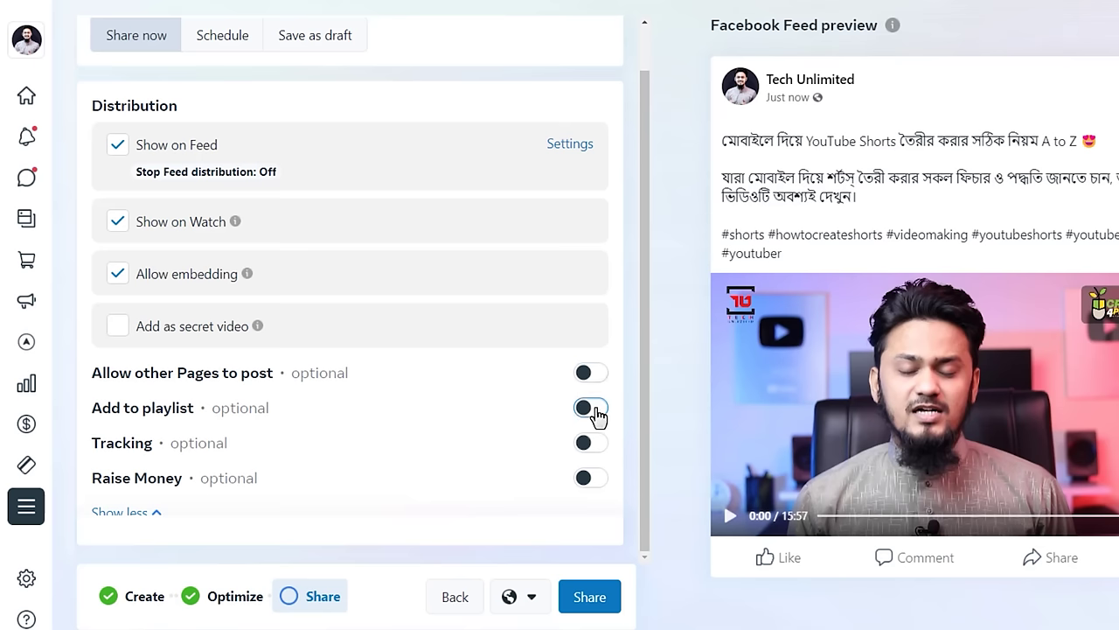
{"action": "scroll", "coordinate": [415, 408], "scroll_direction": "down", "scroll_amount": 1}
{"action": "scroll", "coordinate": [416, 408], "scroll_direction": "down", "scroll_amount": 1}
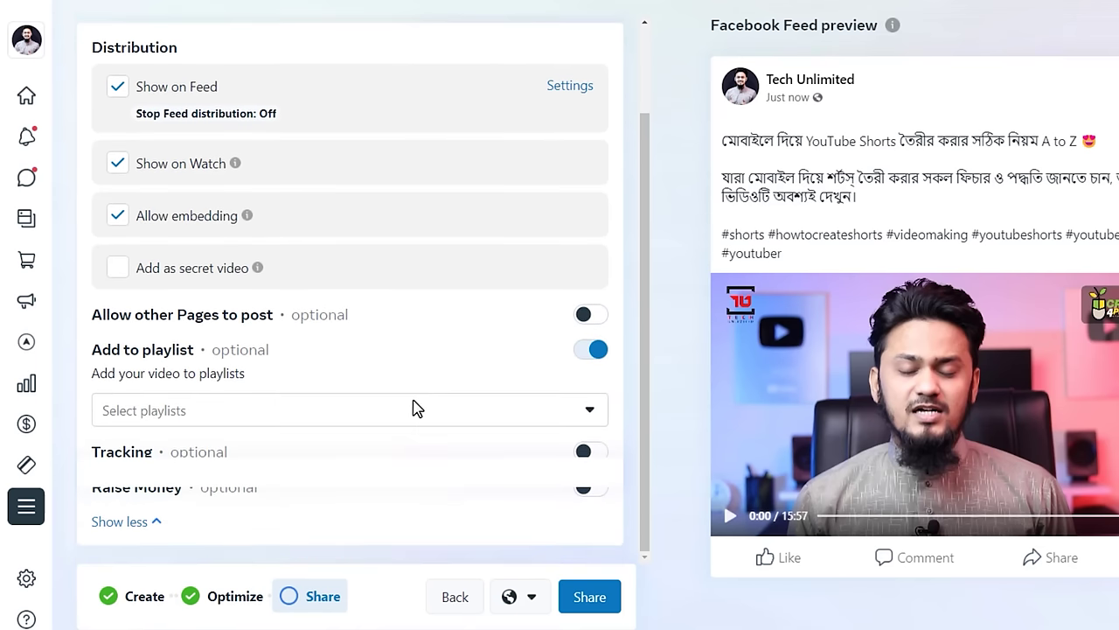
{"action": "left_click", "coordinate": [300, 419]}
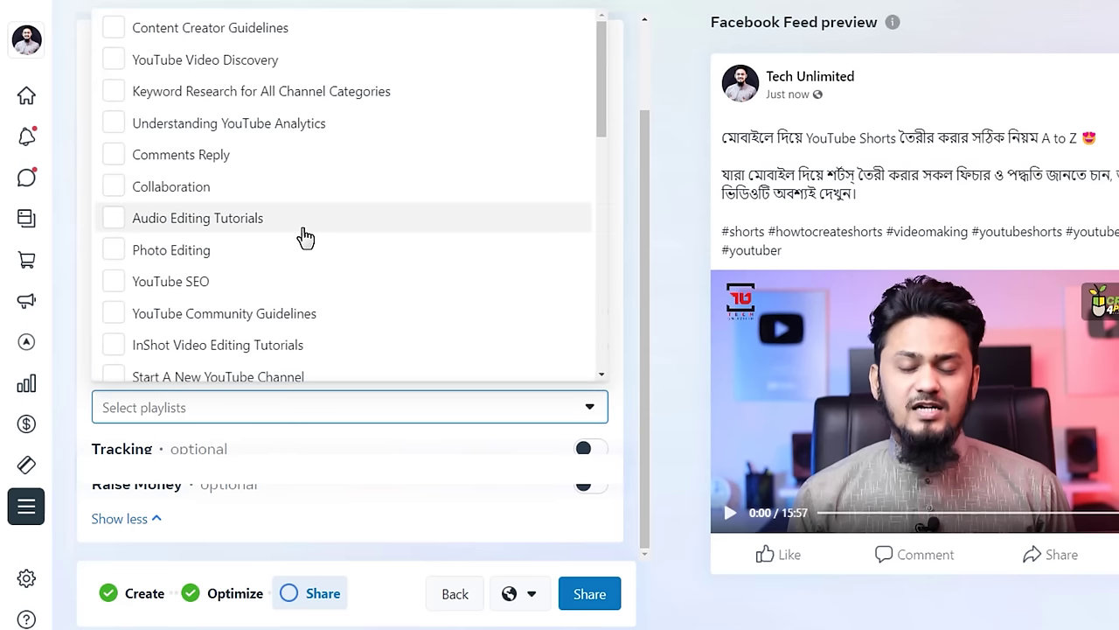
{"action": "scroll", "coordinate": [304, 237], "scroll_direction": "down", "scroll_amount": 6}
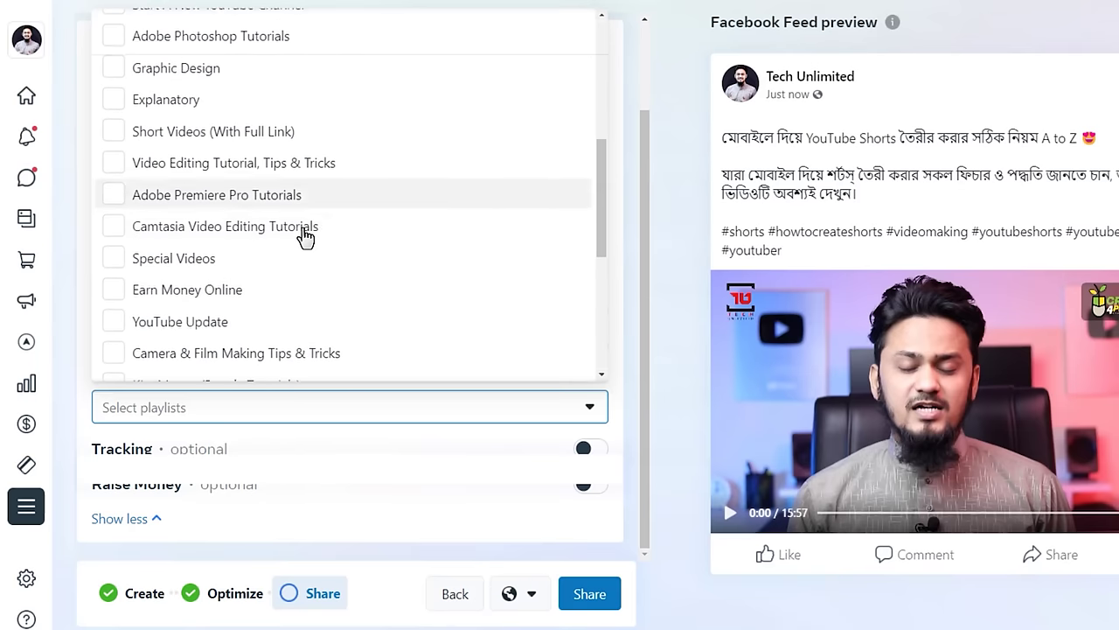
{"action": "scroll", "coordinate": [298, 282], "scroll_direction": "down", "scroll_amount": 3}
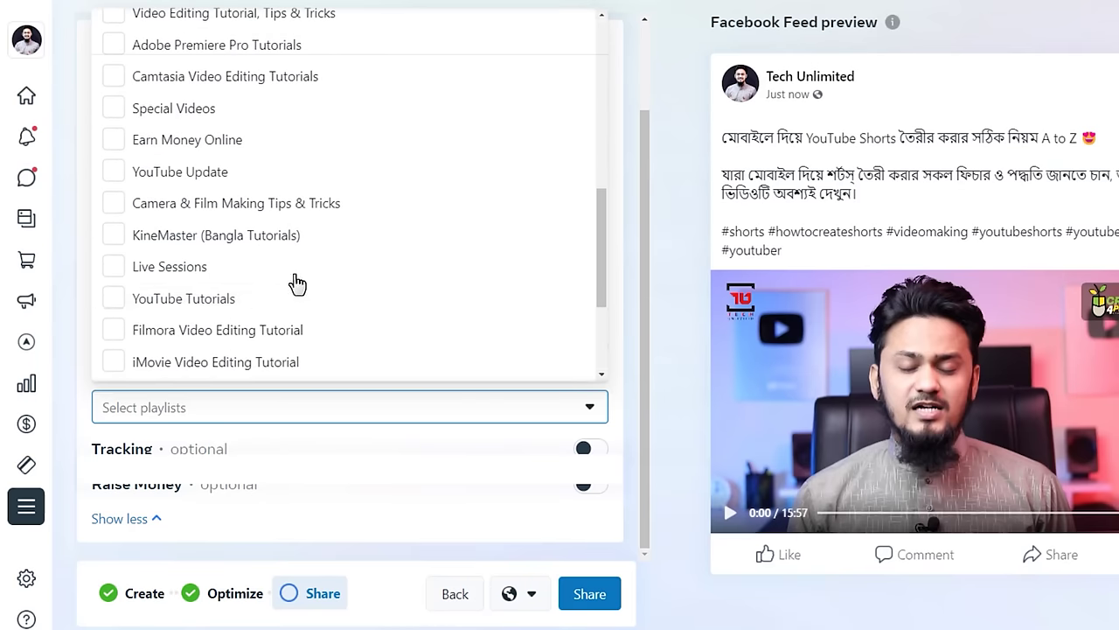
{"action": "left_click", "coordinate": [186, 299]}
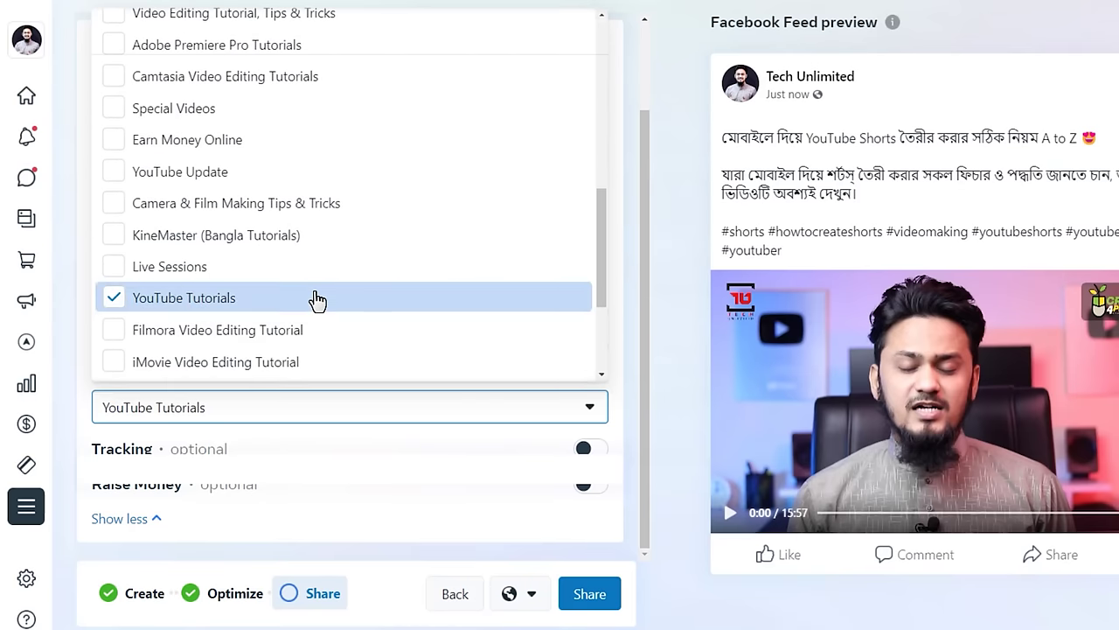
Add the video to the Start A New YouTube Channel playlist as well and close the playlist list.
{"action": "scroll", "coordinate": [317, 300], "scroll_direction": "up", "scroll_amount": 6}
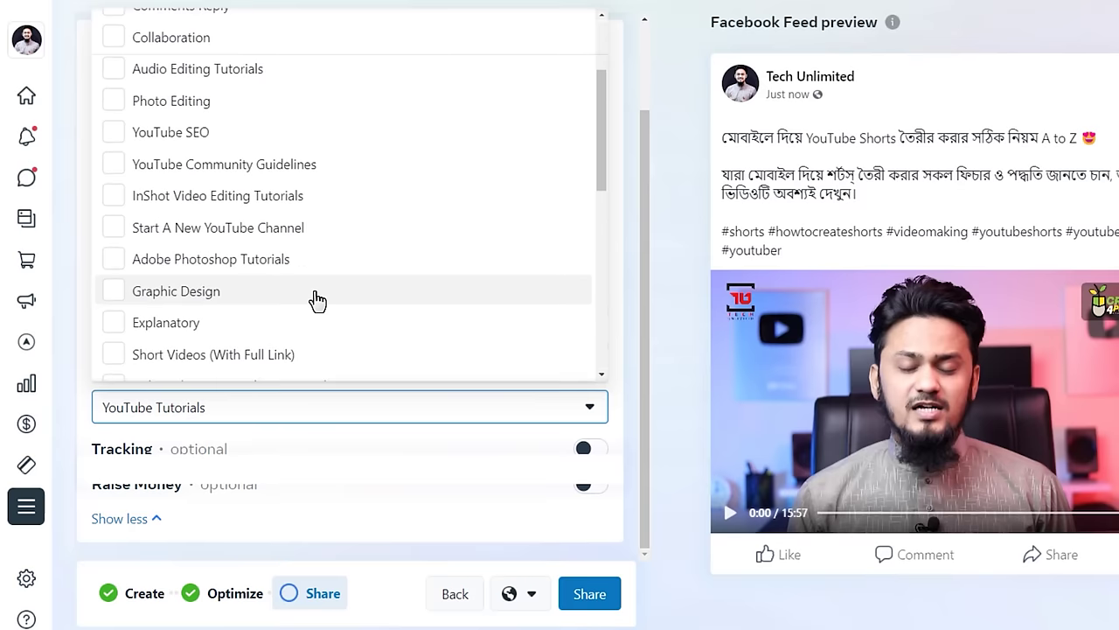
{"action": "left_click", "coordinate": [108, 229]}
{"action": "left_click", "coordinate": [635, 349]}
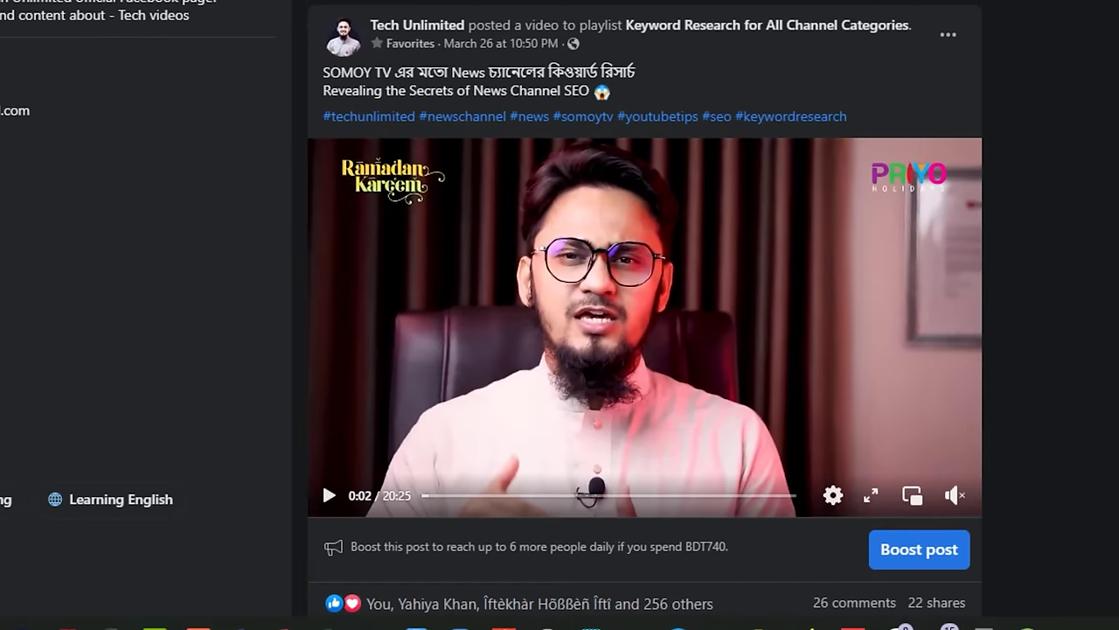
View the Keyword Research for All Channel Categories playlist from the Facebook page's post and return to the post composer in Meta Business Suite.
{"action": "left_click", "coordinate": [717, 29]}
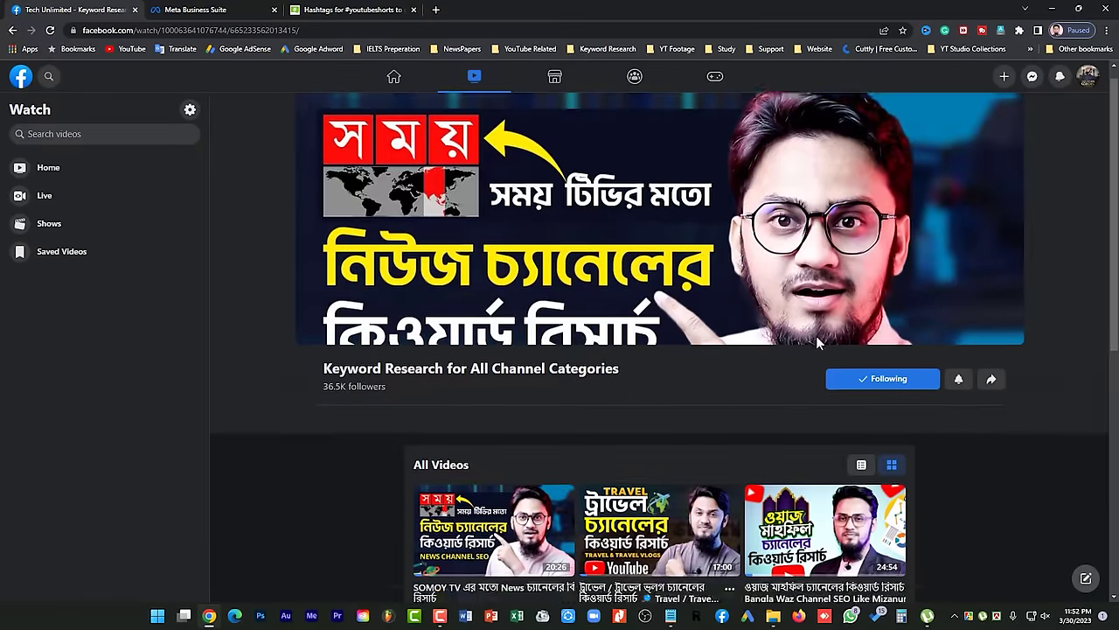
{"action": "scroll", "coordinate": [972, 521], "scroll_direction": "down", "scroll_amount": 5}
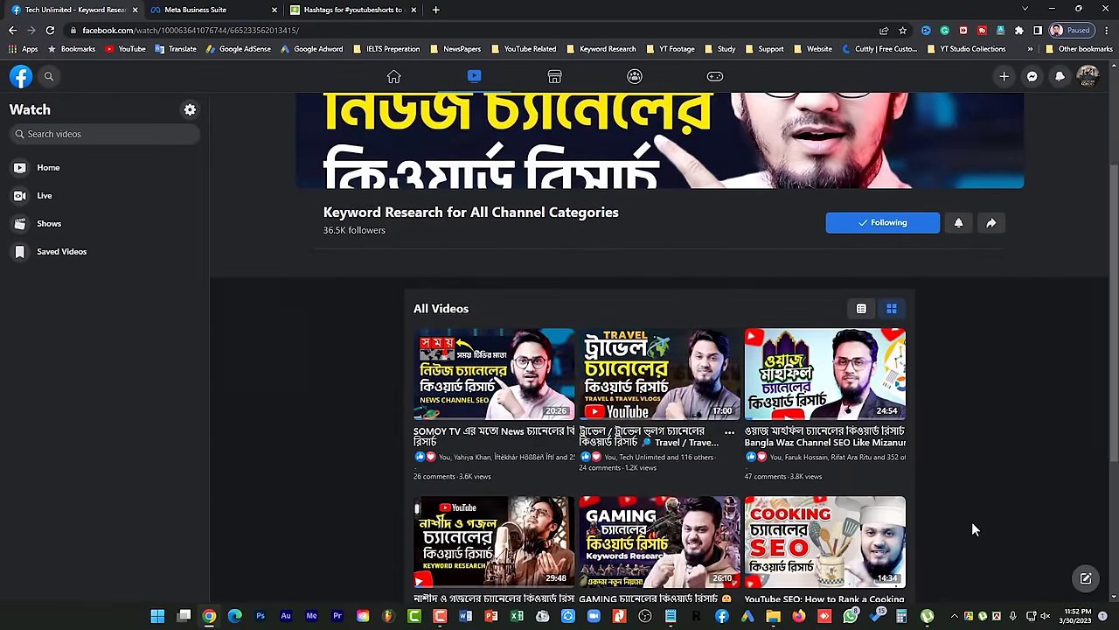
{"action": "scroll", "coordinate": [1003, 540], "scroll_direction": "up", "scroll_amount": 5}
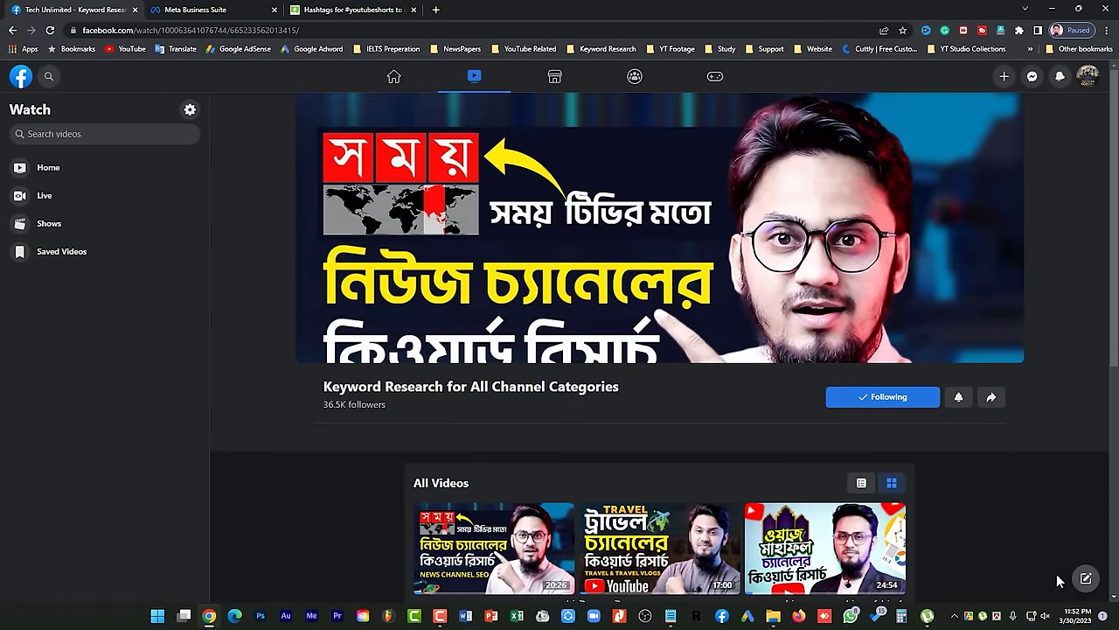
{"action": "left_click", "coordinate": [11, 30]}
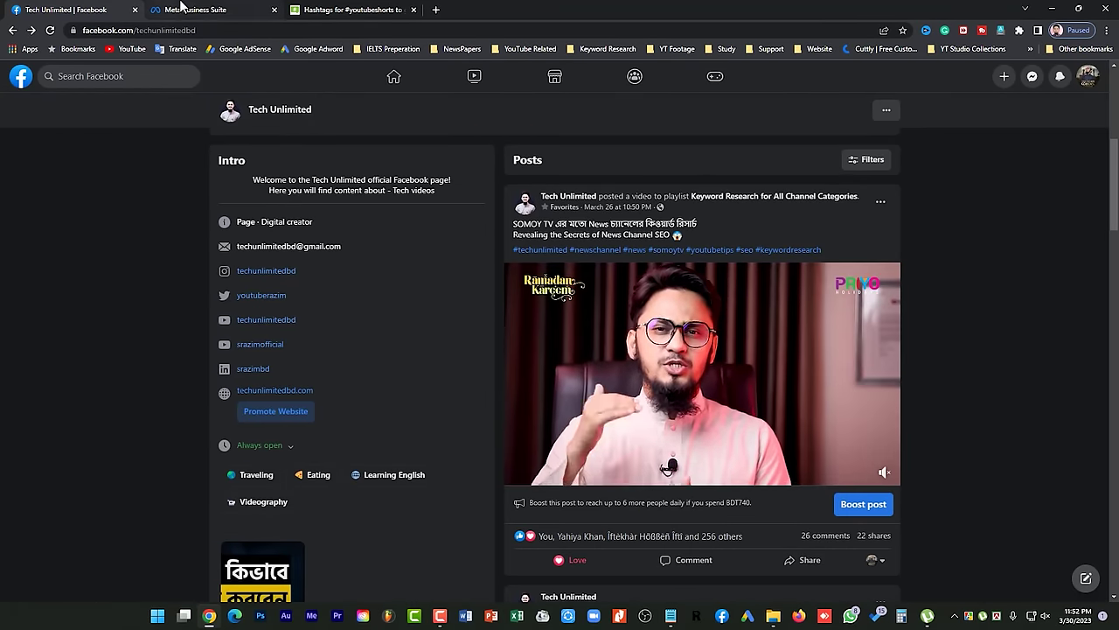
{"action": "left_click", "coordinate": [181, 9]}
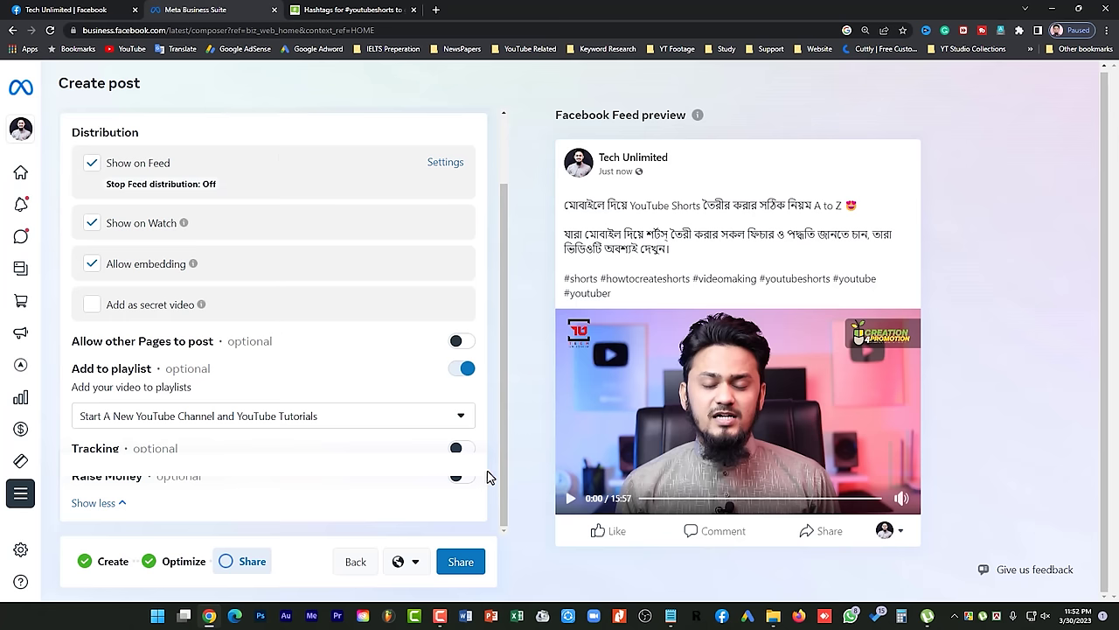
Review the distribution and playlist settings, collapsing and expanding the additional options and leaving them collapsed.
{"action": "scroll", "coordinate": [488, 477], "scroll_direction": "up", "scroll_amount": 2}
{"action": "scroll", "coordinate": [488, 477], "scroll_direction": "down", "scroll_amount": 2}
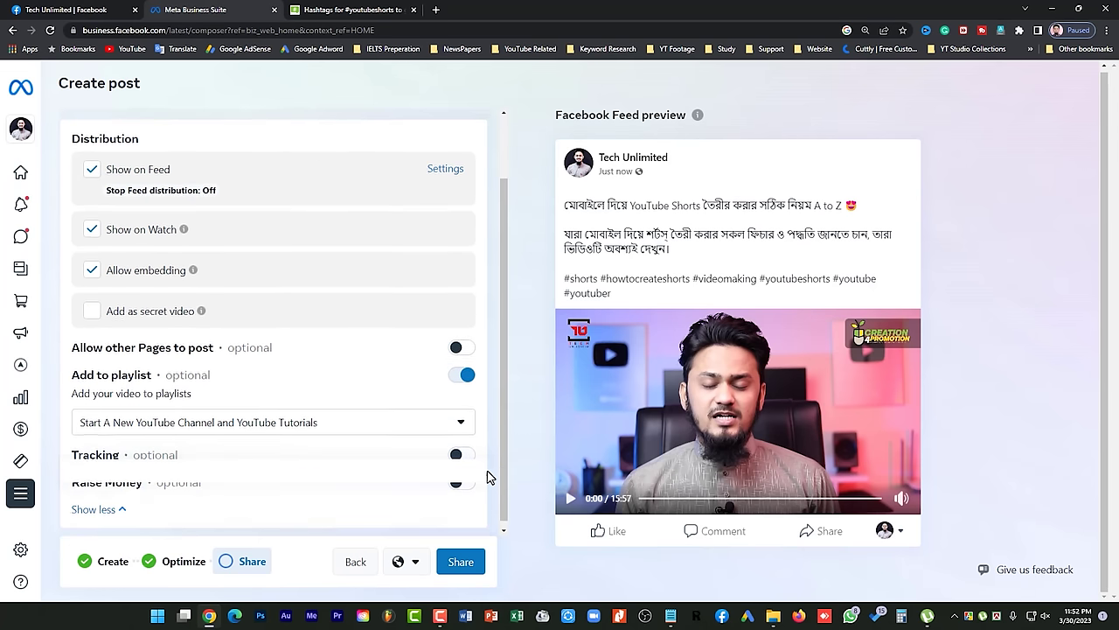
{"action": "left_click", "coordinate": [111, 509]}
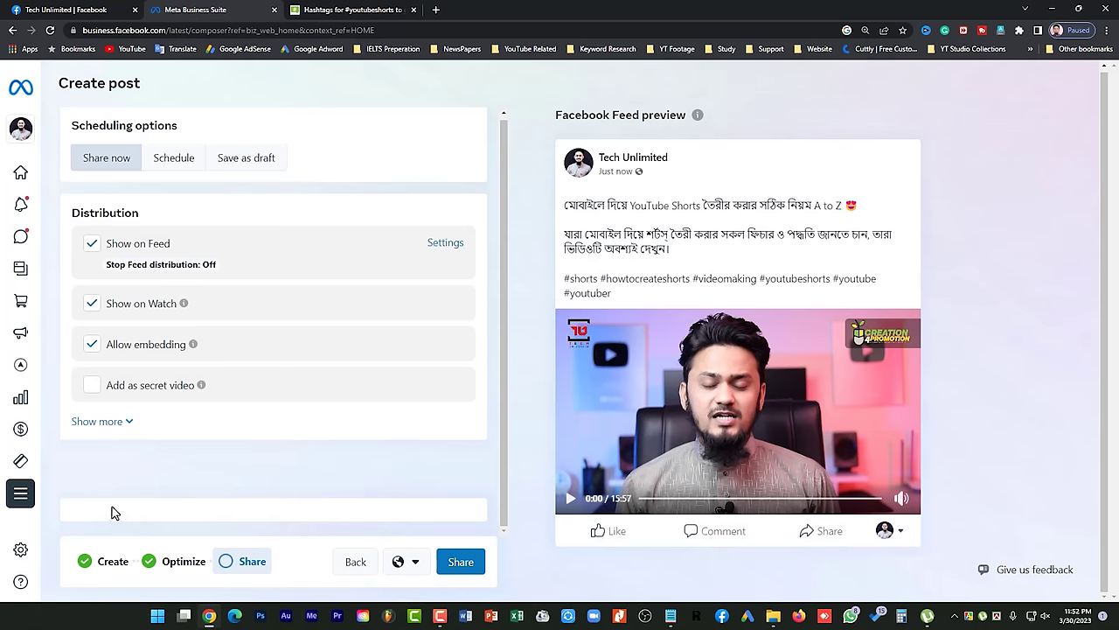
{"action": "left_click", "coordinate": [98, 421]}
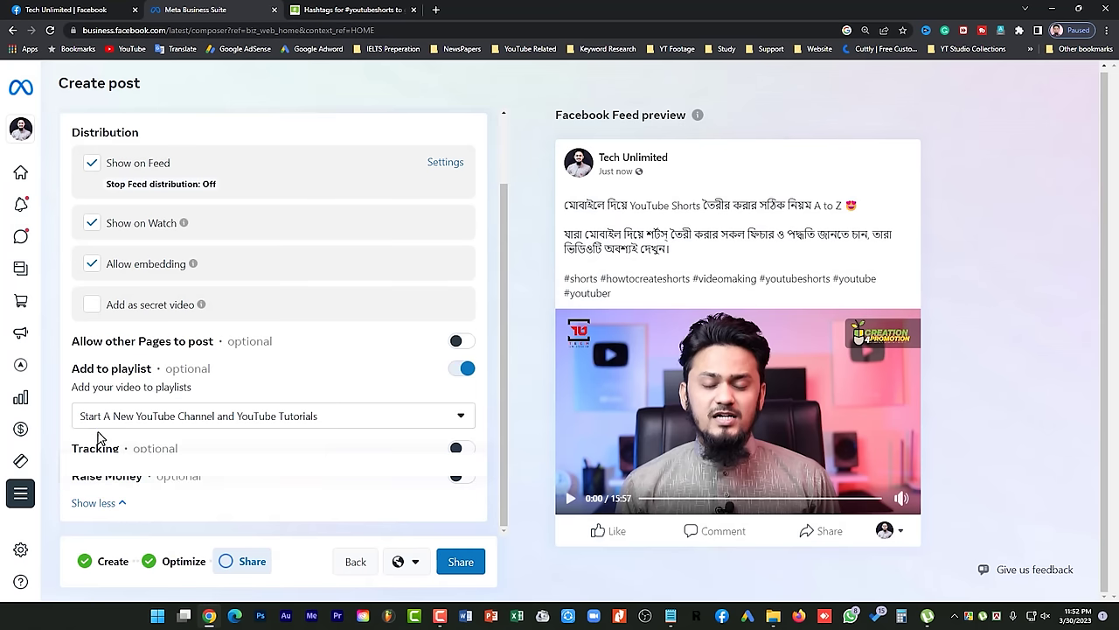
{"action": "left_click", "coordinate": [93, 507]}
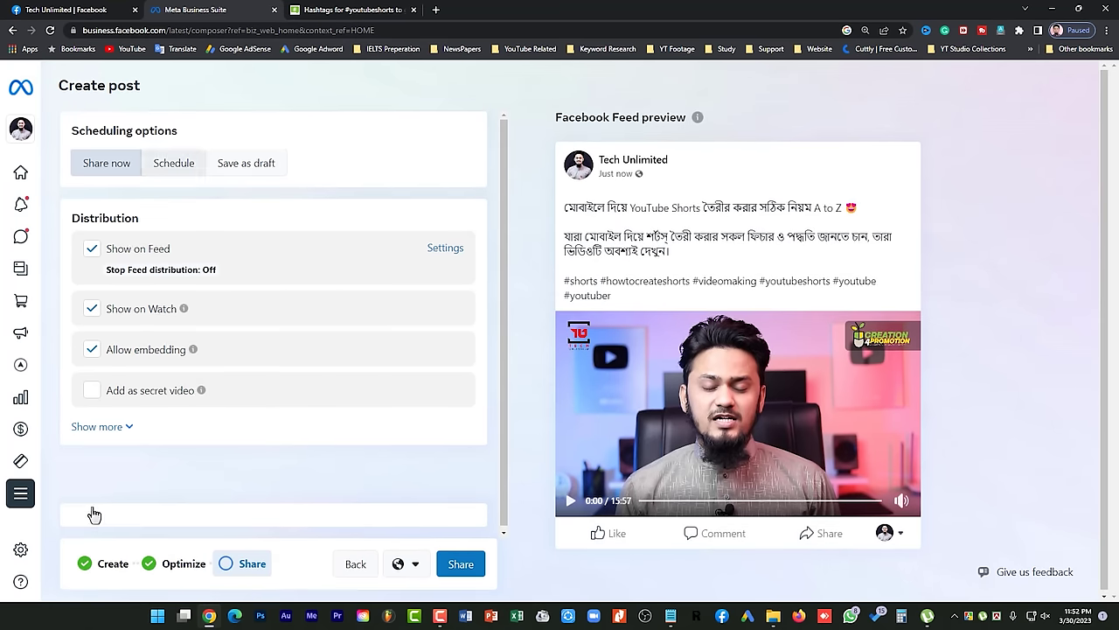
{"action": "left_click", "coordinate": [460, 564]}
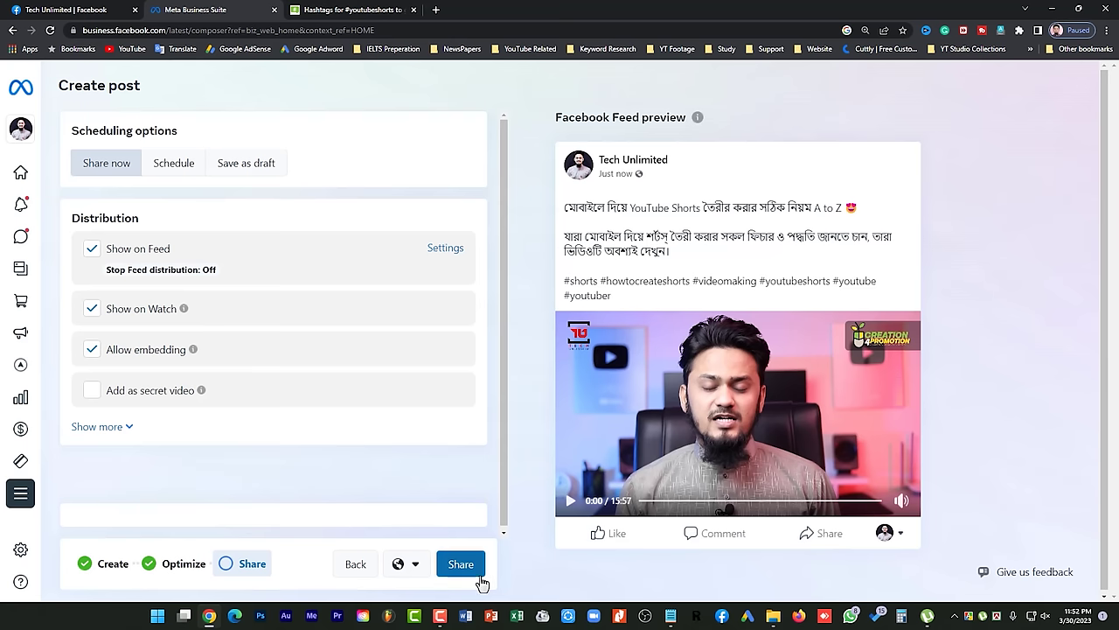
Try the Save as draft scheduling option and switch the post back to Share now.
{"action": "left_click", "coordinate": [248, 167]}
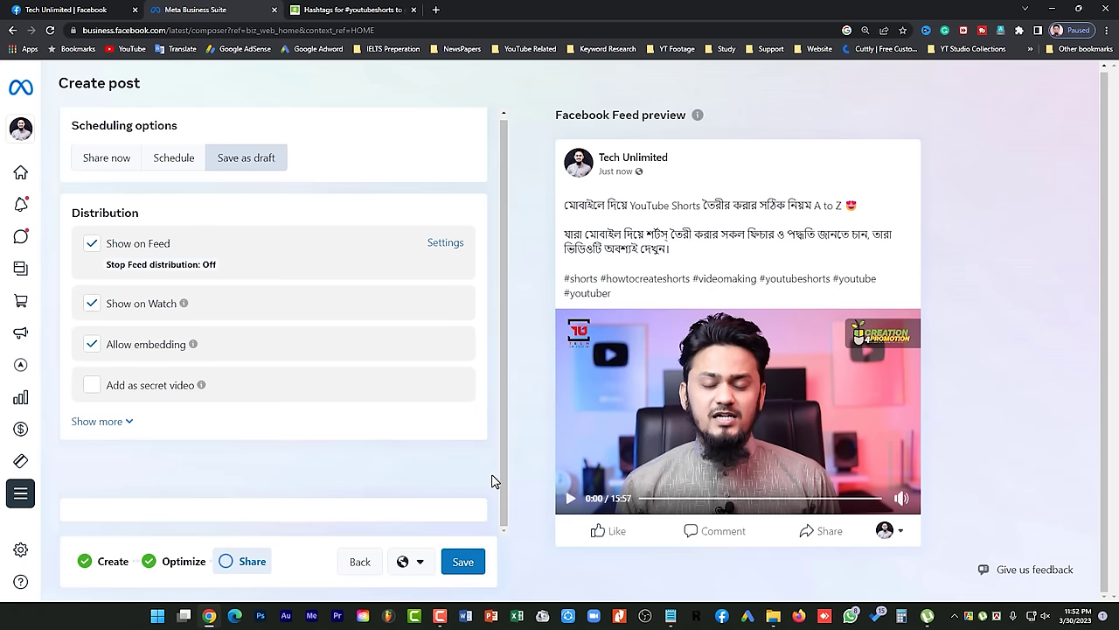
{"action": "scroll", "coordinate": [492, 480], "scroll_direction": "up", "scroll_amount": 1}
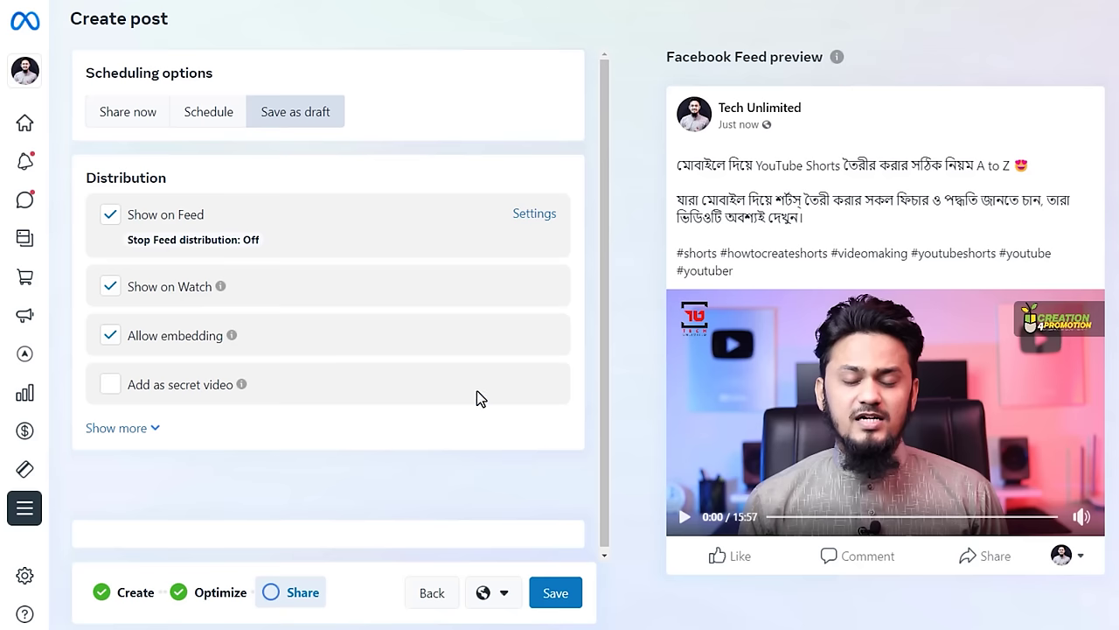
{"action": "left_click", "coordinate": [145, 116]}
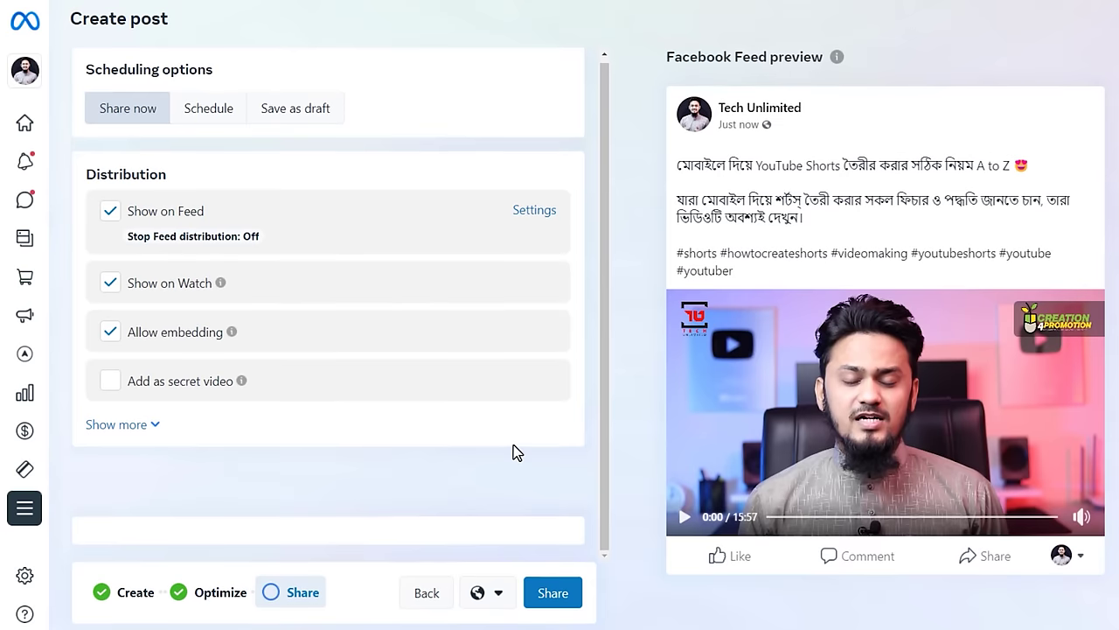
Examine the publishing date and time fields of the Schedule option, leave them as they are, and return to Share now.
{"action": "left_click", "coordinate": [206, 123]}
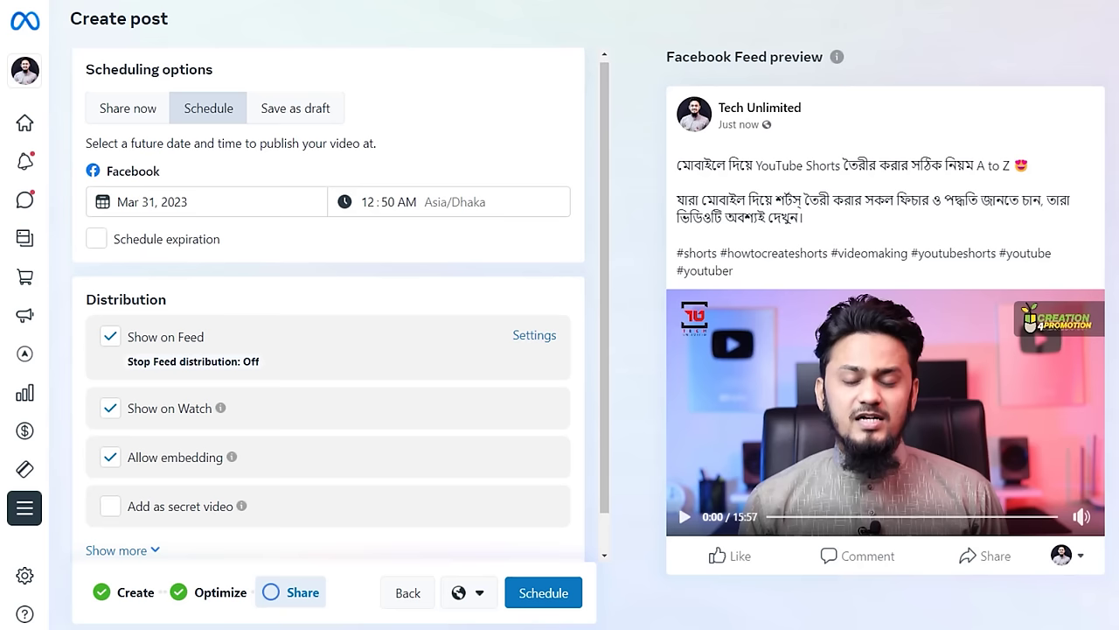
{"action": "left_click", "coordinate": [165, 117]}
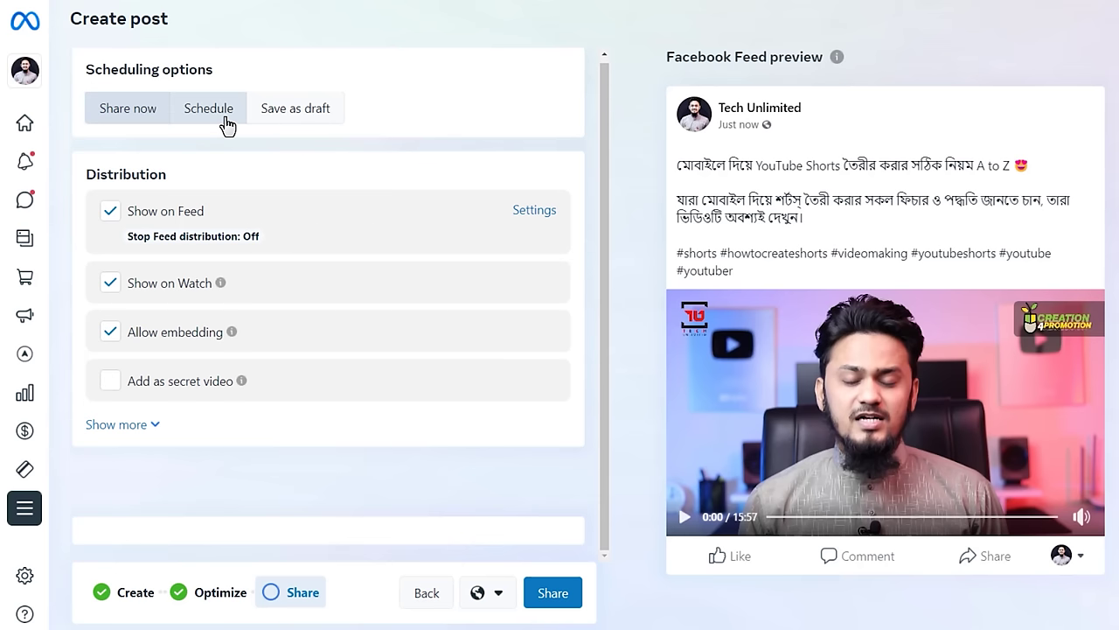
{"action": "left_click", "coordinate": [226, 126]}
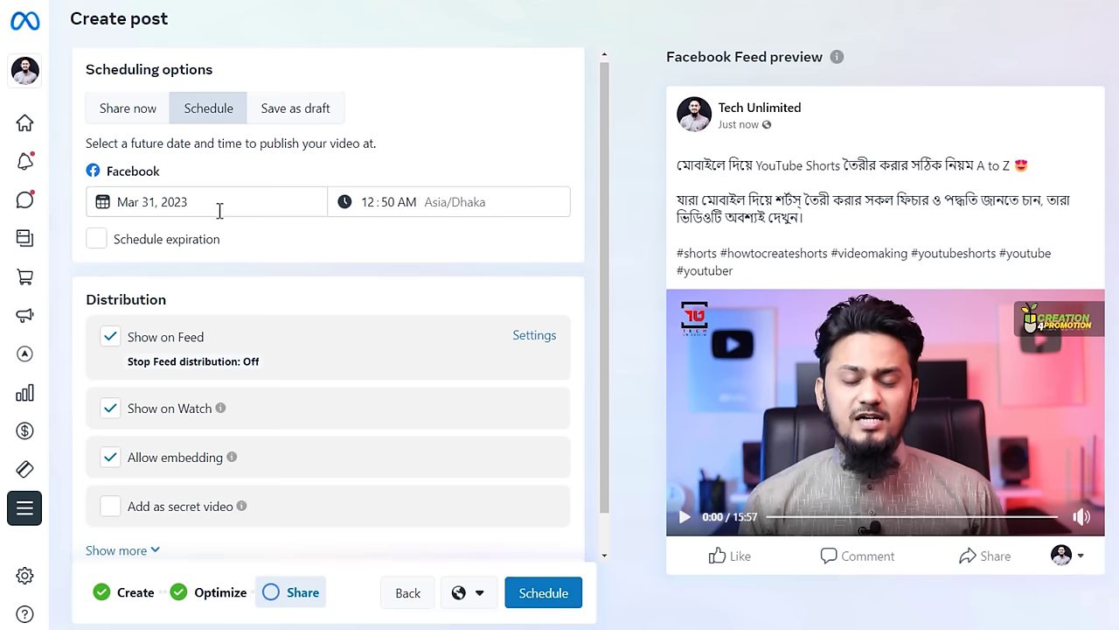
{"action": "left_click", "coordinate": [168, 203]}
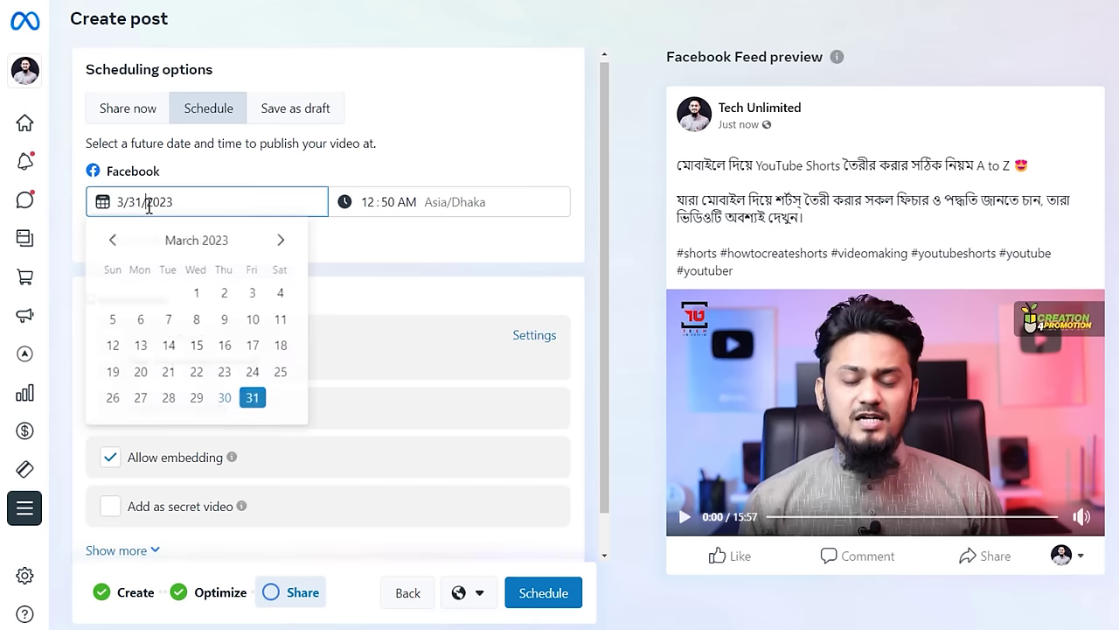
{"action": "left_click", "coordinate": [372, 203]}
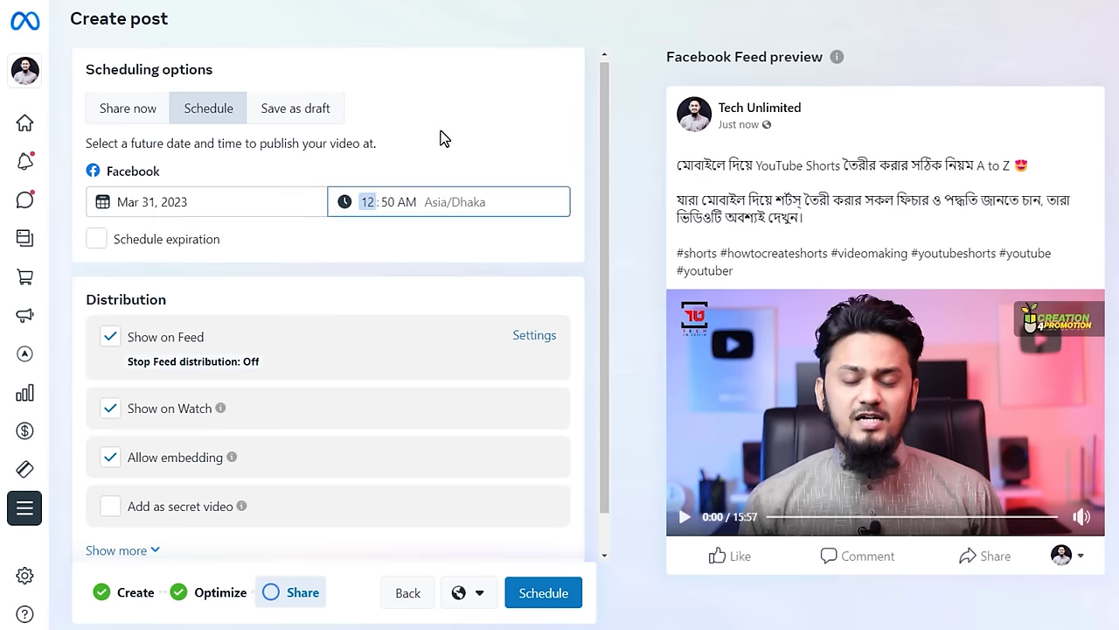
{"action": "left_click", "coordinate": [442, 139]}
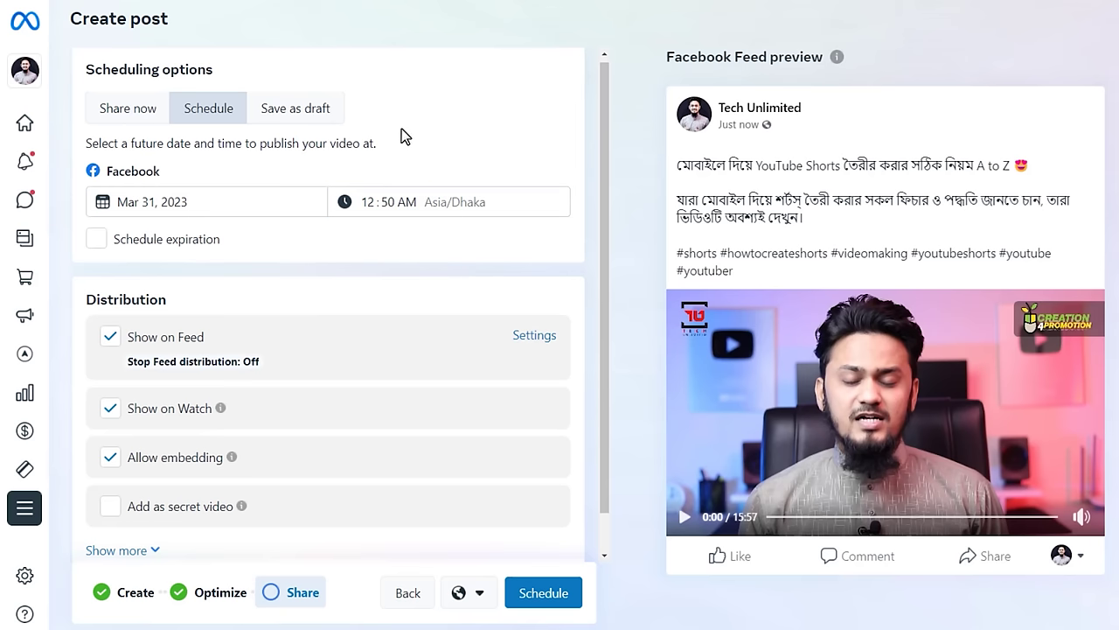
{"action": "left_click", "coordinate": [127, 112]}
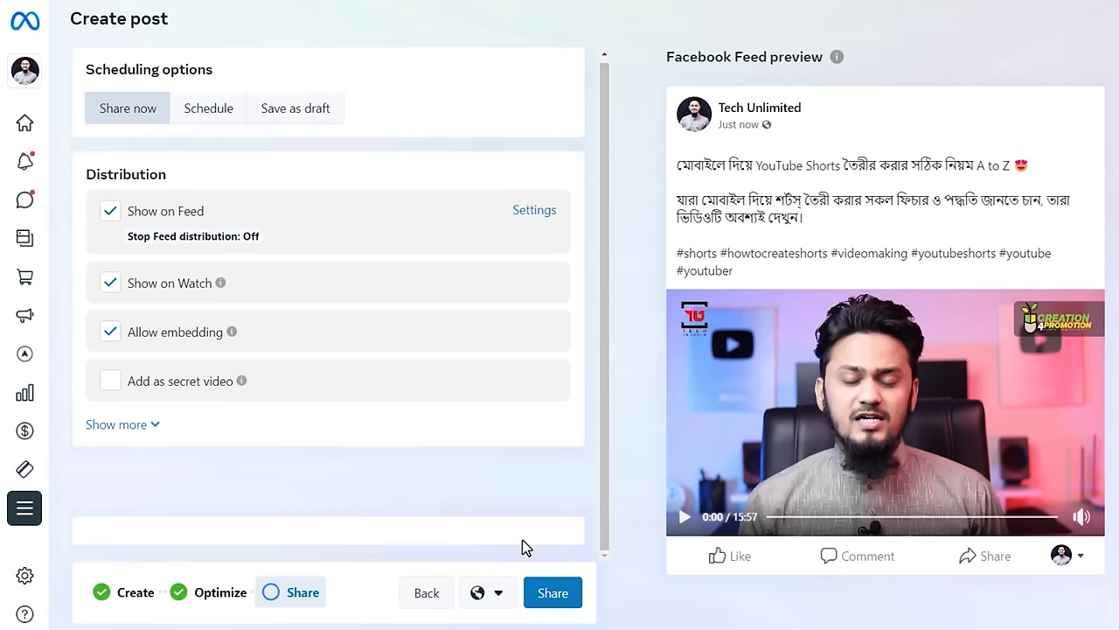
Share the video post immediately, close the processing dialog, and check the post's entry in the Published list.
{"action": "left_click", "coordinate": [552, 590]}
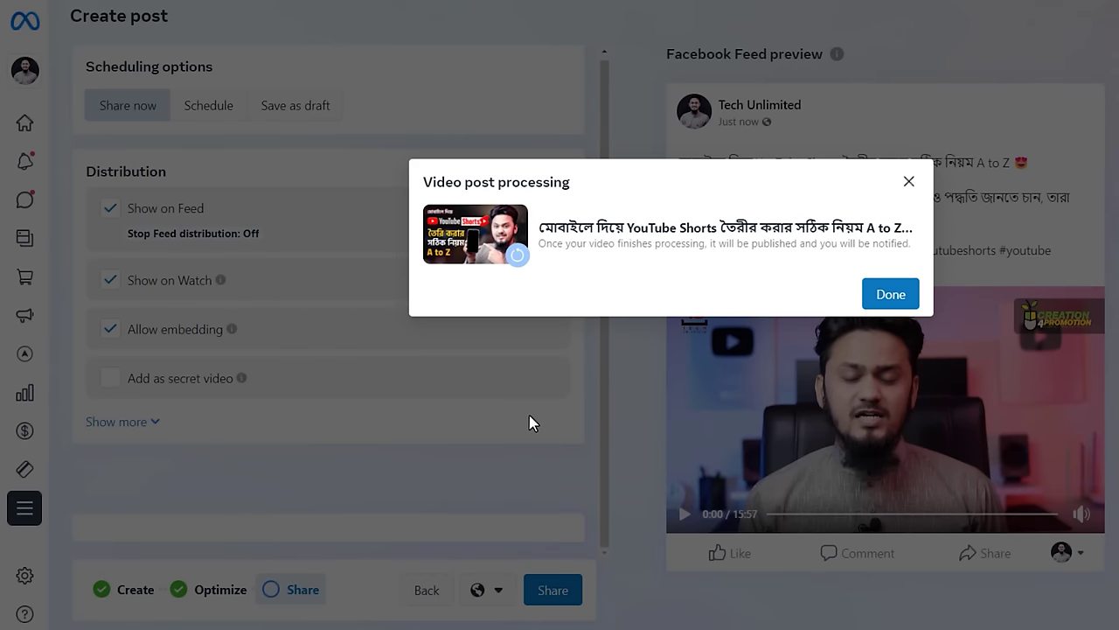
{"action": "left_click", "coordinate": [897, 302]}
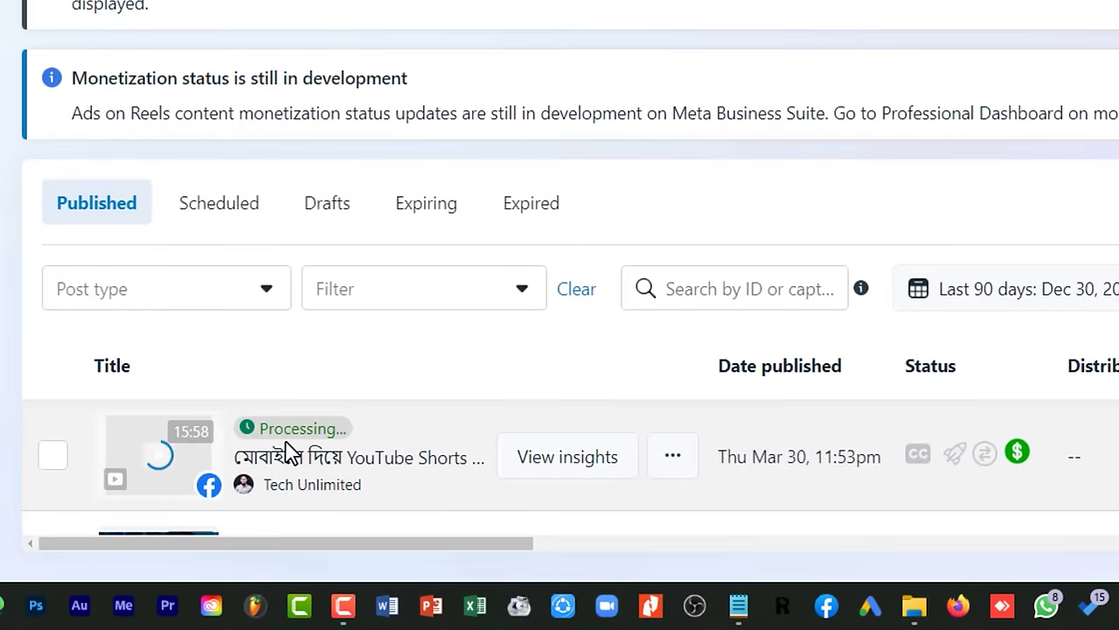
{"action": "scroll", "coordinate": [289, 455], "scroll_direction": "down", "scroll_amount": 1}
{"action": "scroll", "coordinate": [288, 455], "scroll_direction": "up", "scroll_amount": 1}
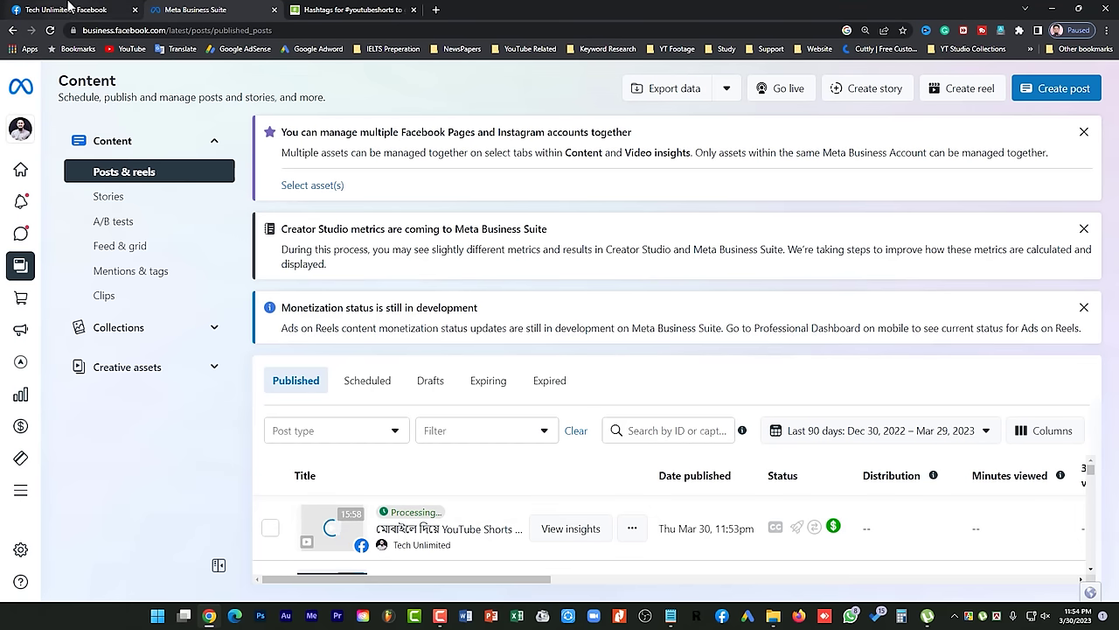
Check the posts on the Tech Unlimited Facebook page for the new video and return to Meta Business Suite.
{"action": "left_click", "coordinate": [68, 9]}
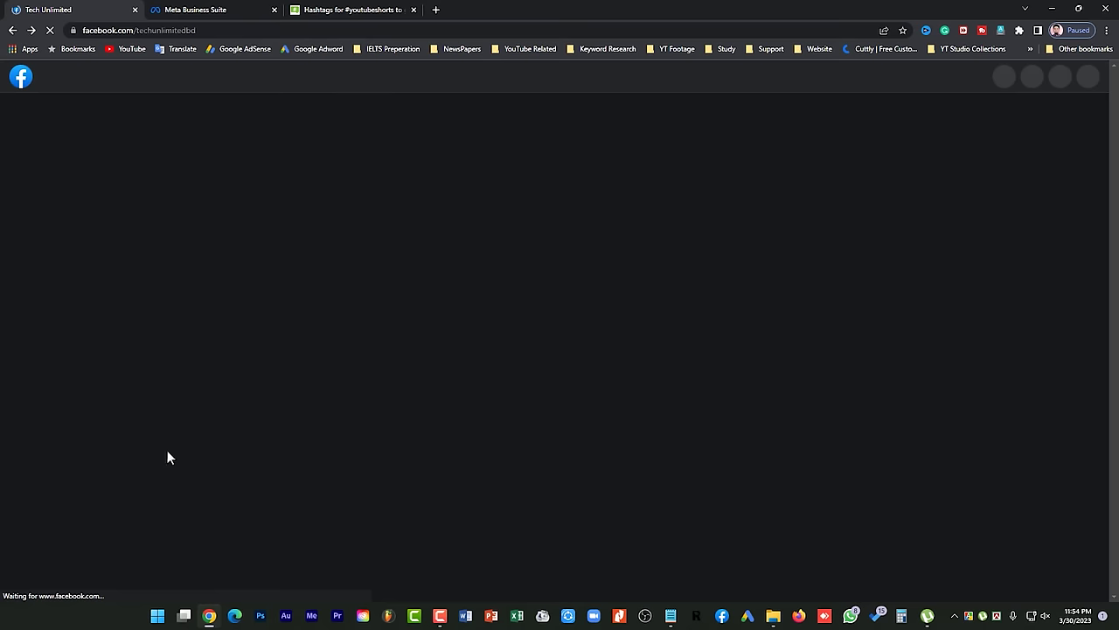
{"action": "scroll", "coordinate": [205, 512], "scroll_direction": "down", "scroll_amount": 4}
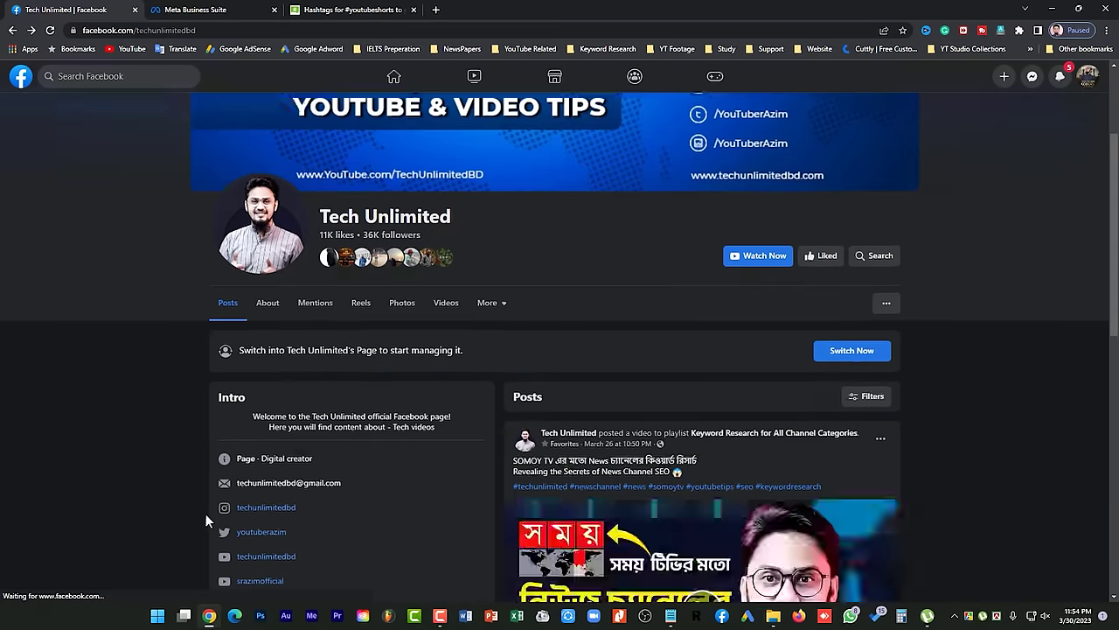
{"action": "scroll", "coordinate": [205, 513], "scroll_direction": "down", "scroll_amount": 2}
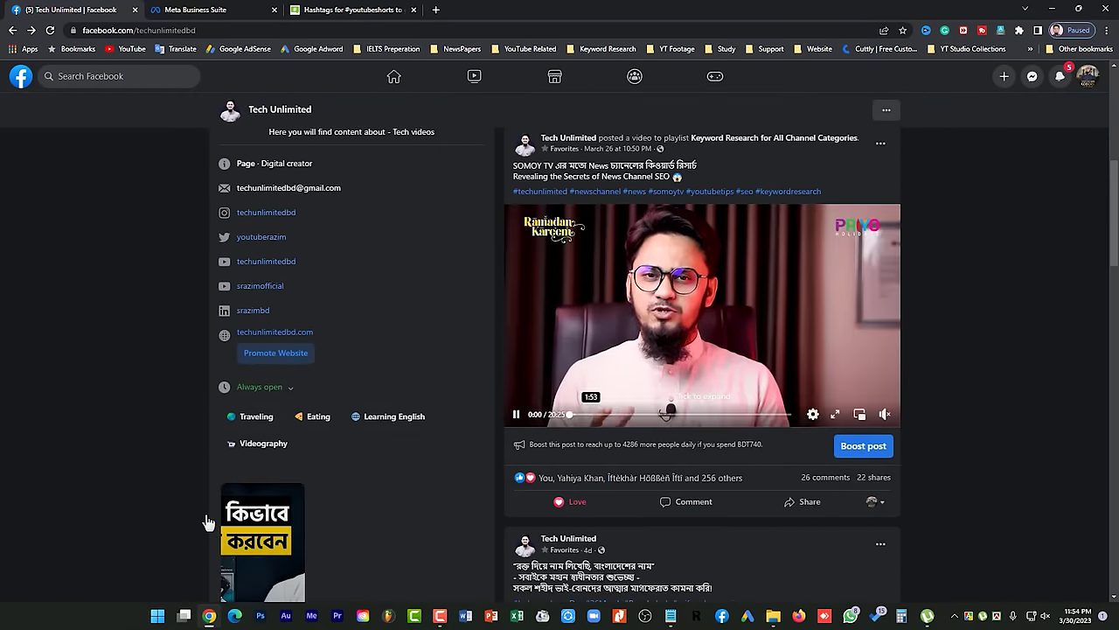
{"action": "scroll", "coordinate": [212, 514], "scroll_direction": "up", "scroll_amount": 2}
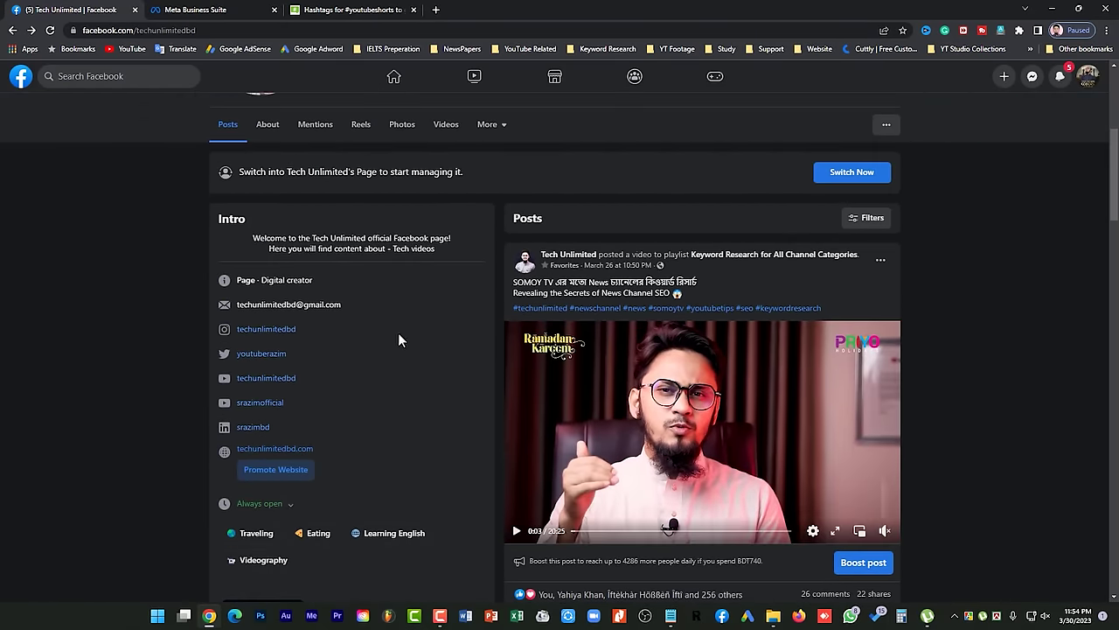
{"action": "left_click", "coordinate": [203, 8]}
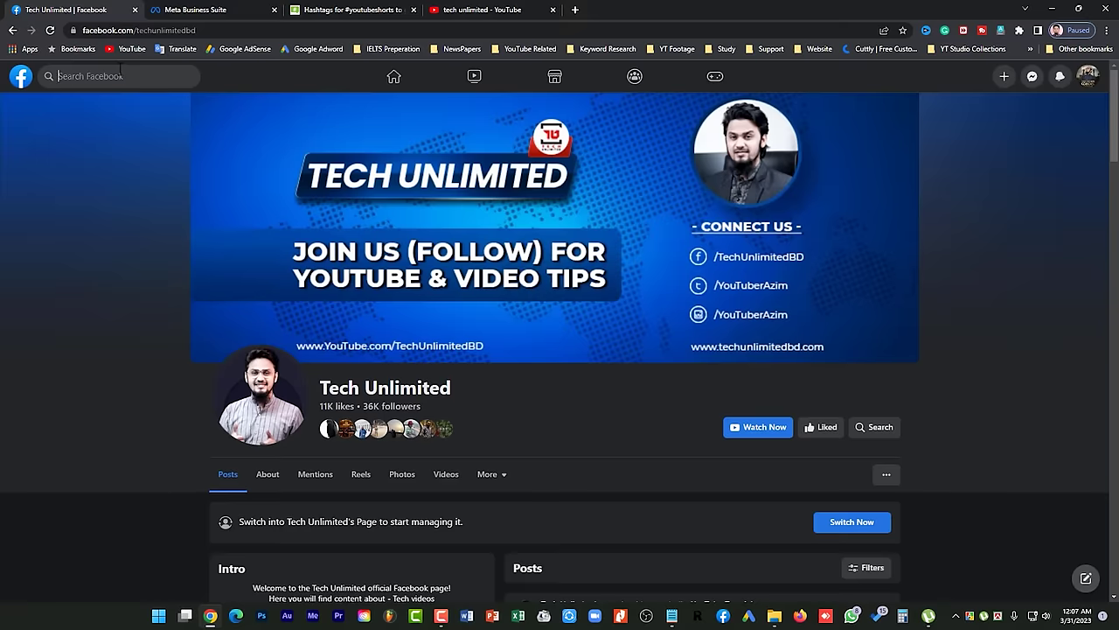
Open the Tech Unlimited page from Facebook's recent searches, check its latest video post, and switch back to Meta Business Suite.
{"action": "left_click", "coordinate": [88, 76]}
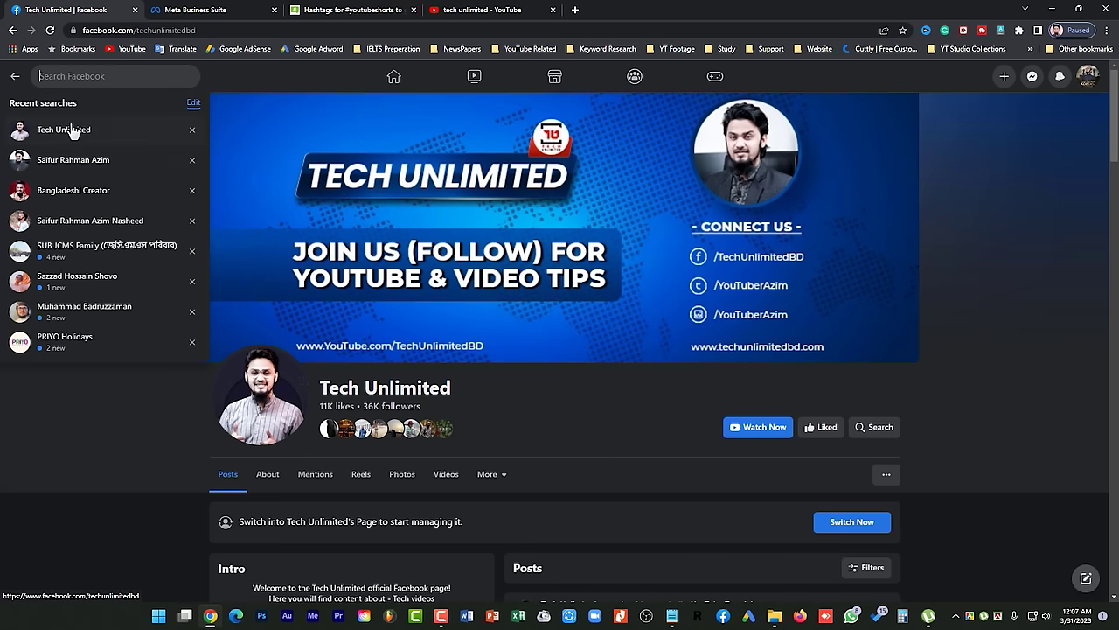
{"action": "left_click", "coordinate": [67, 132]}
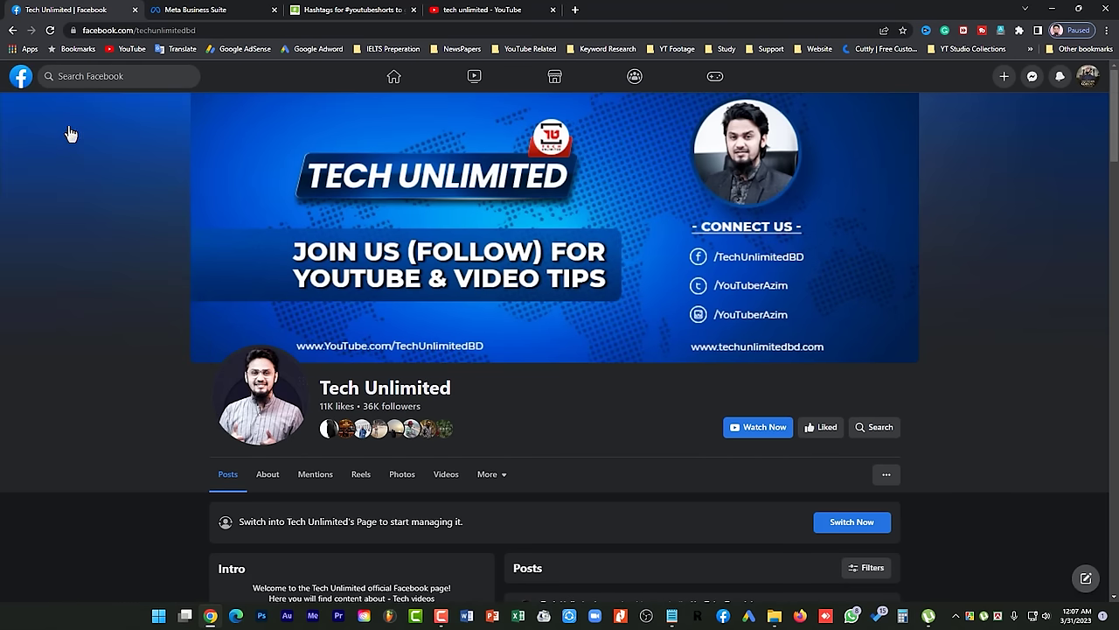
{"action": "left_click", "coordinate": [87, 73]}
{"action": "left_click", "coordinate": [65, 138]}
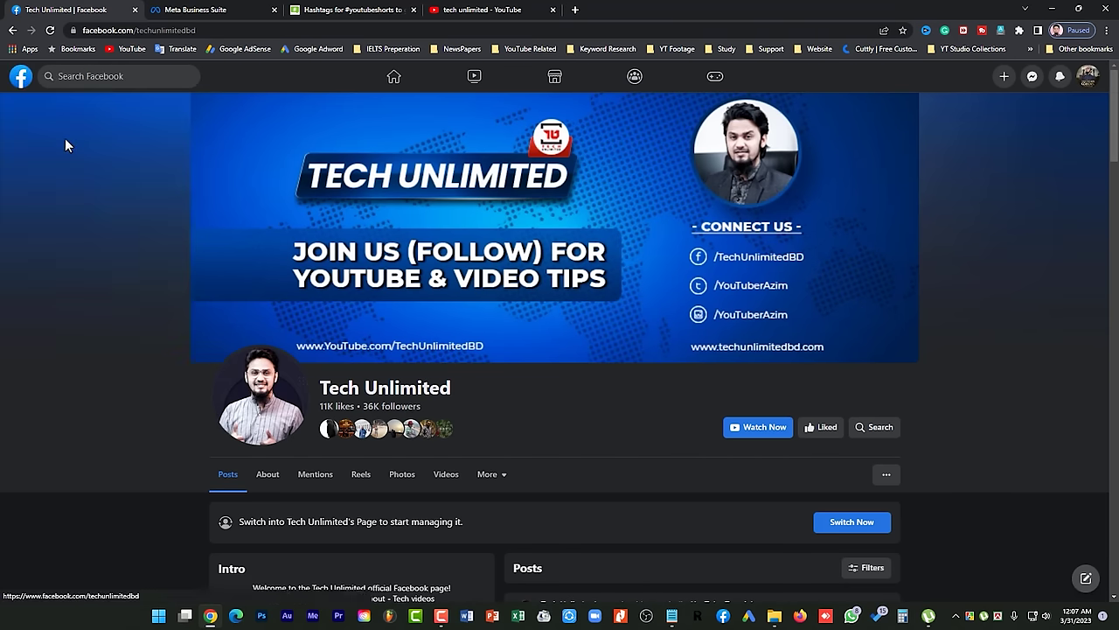
{"action": "scroll", "coordinate": [65, 138], "scroll_direction": "down", "scroll_amount": 5}
{"action": "left_click", "coordinate": [517, 476]}
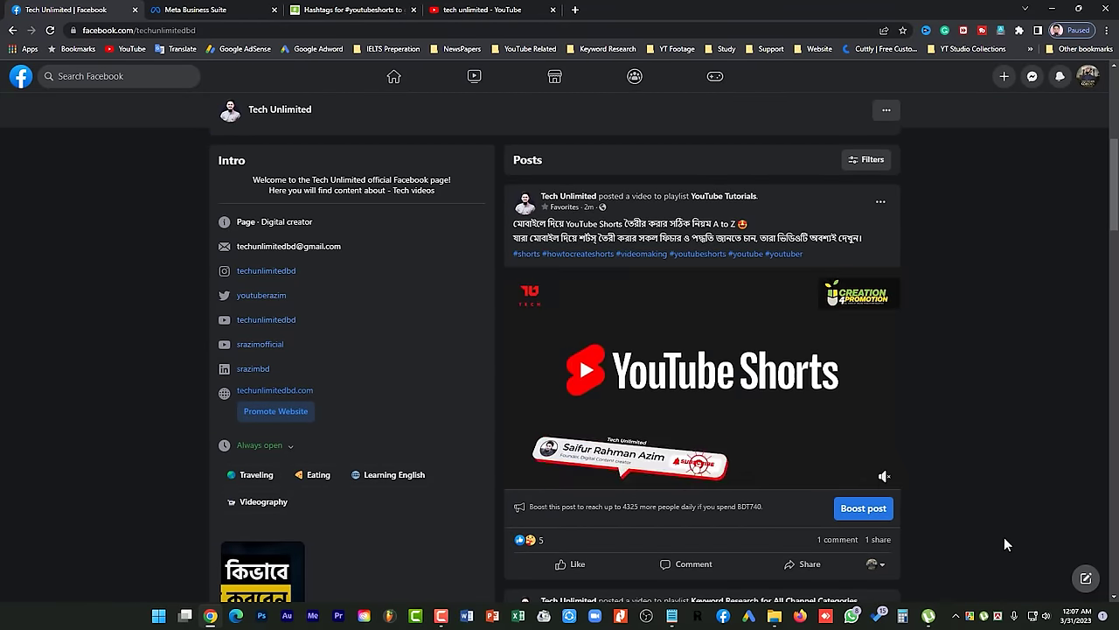
{"action": "left_click", "coordinate": [210, 10]}
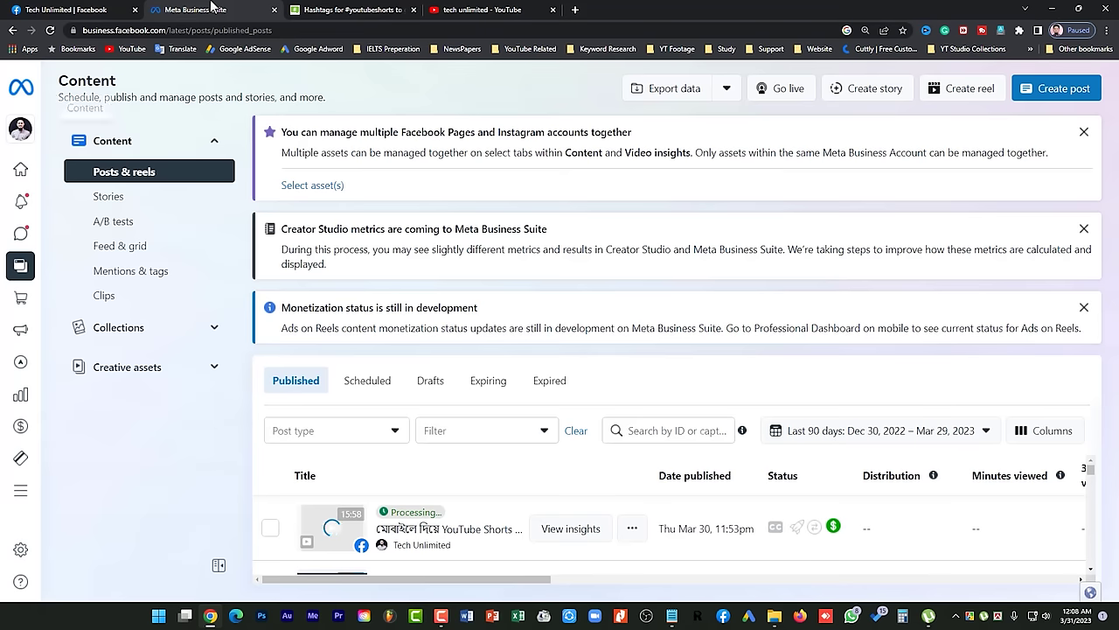